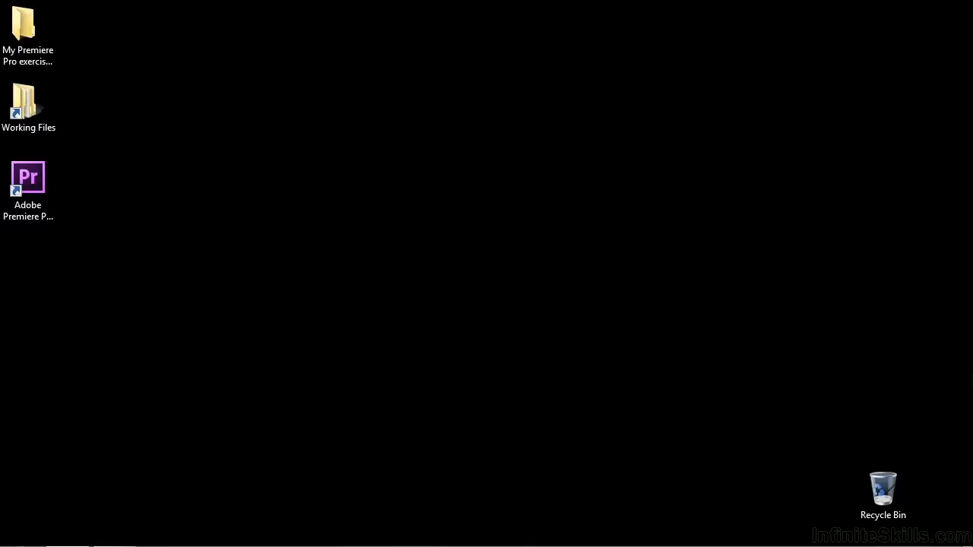
# Open the project 0703-matched-action.prproj from the projects folder inside Working Files.
pyautogui.doubleClick(34, 103)
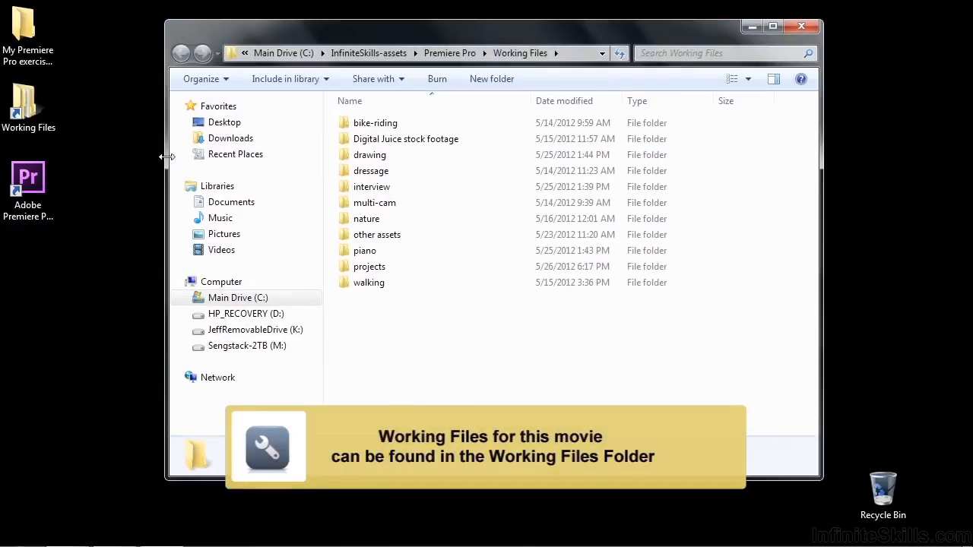
pyautogui.doubleClick(365, 266)
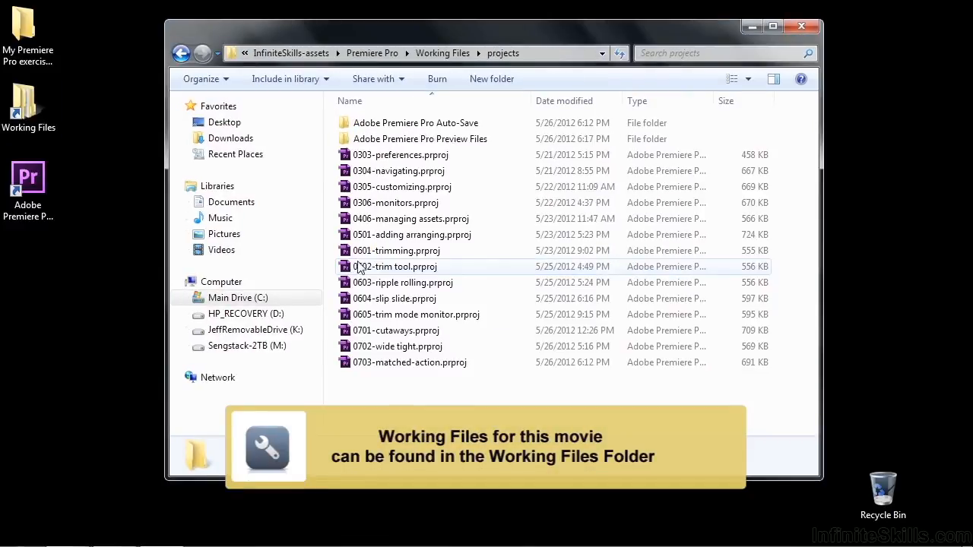
pyautogui.doubleClick(357, 365)
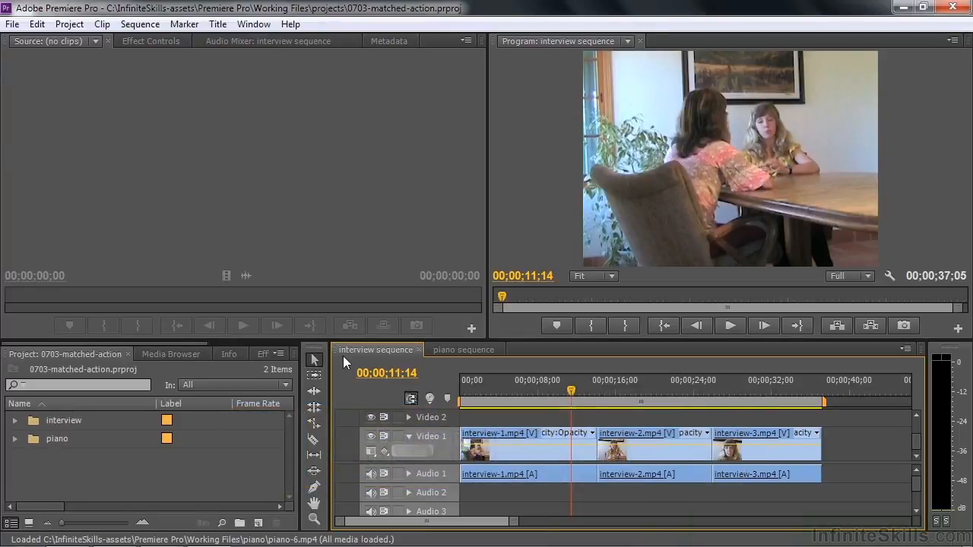
# Review the interview-2.mp4 section of the interview sequence and add a sequence marker at 00;00;20;00.
pyautogui.moveTo(571, 391); pyautogui.dragTo(643, 392)
pyautogui.press('space')
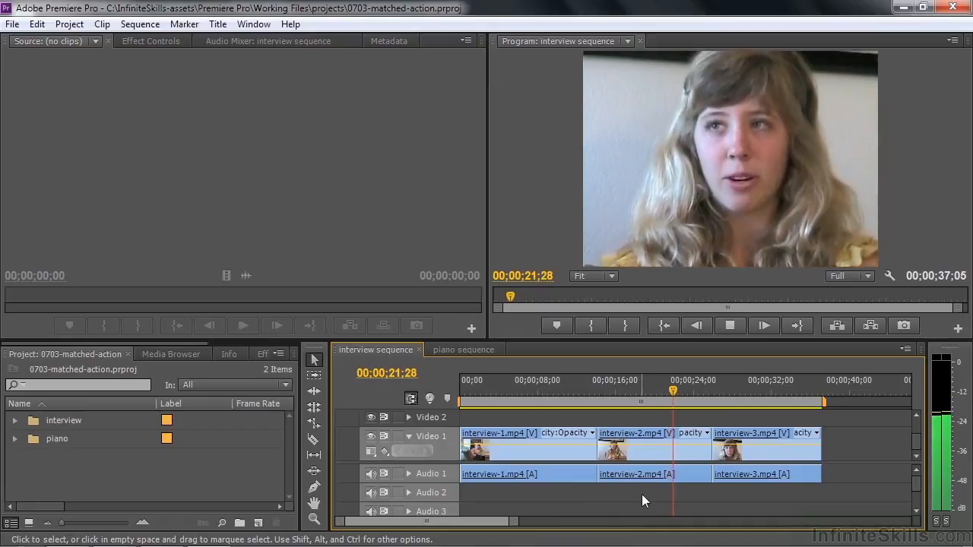
pyautogui.press('space')
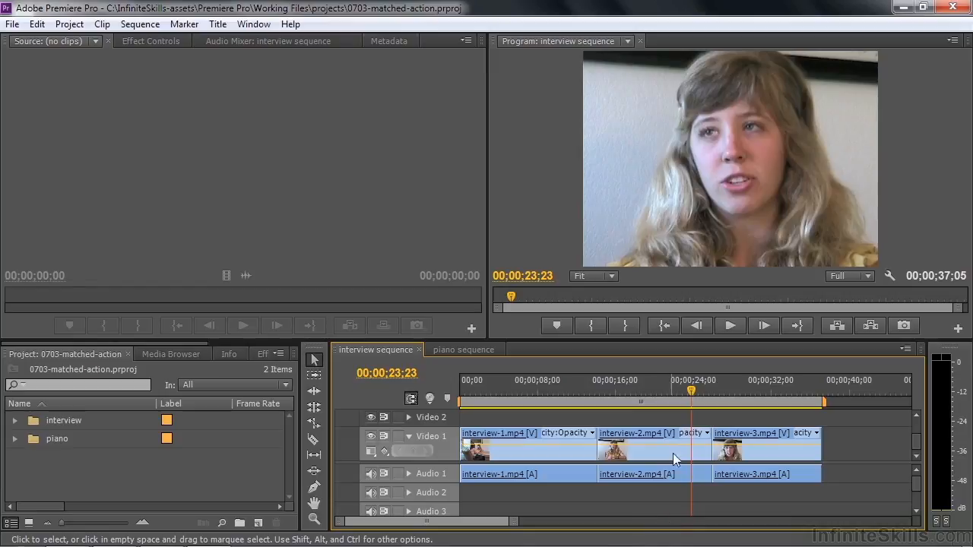
pyautogui.moveTo(691, 393); pyautogui.dragTo(654, 397)
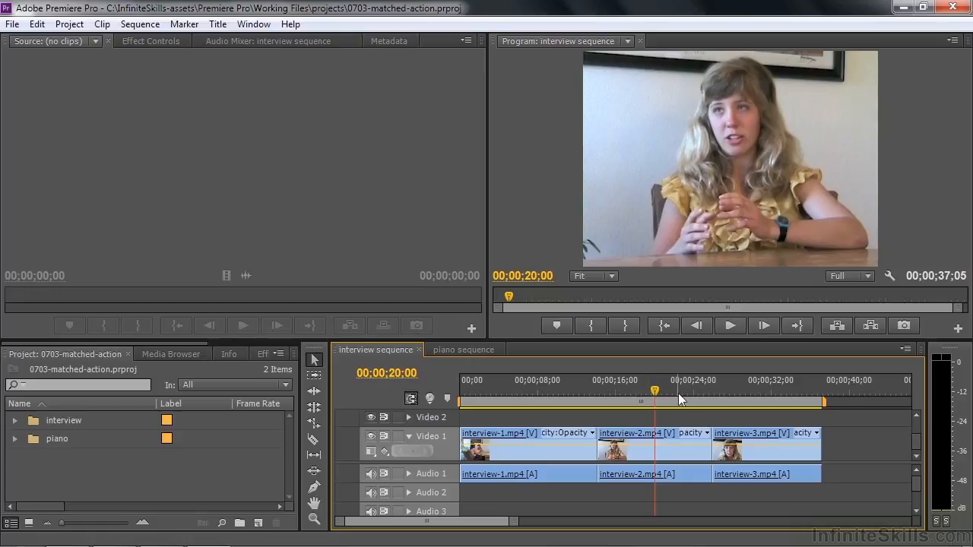
pyautogui.click(447, 399)
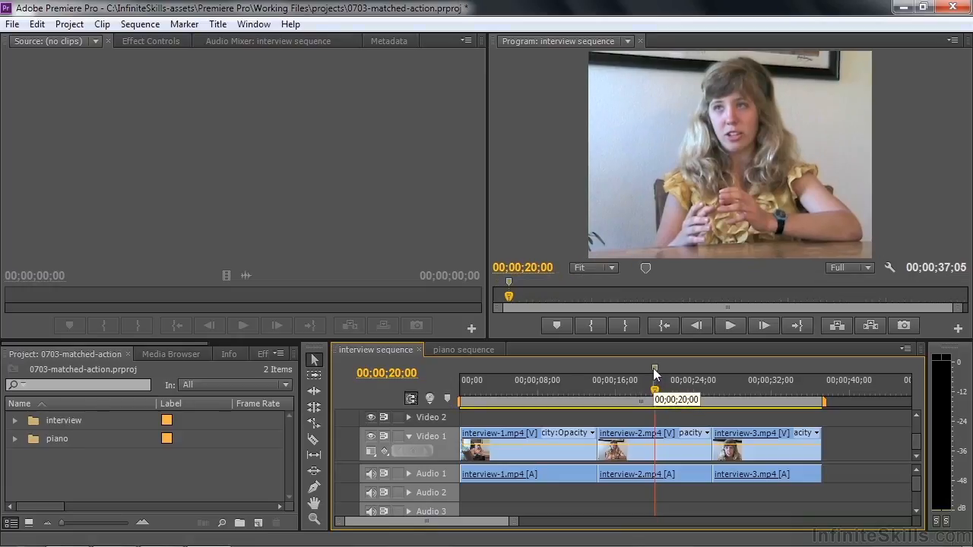
# Inspect the new marker's settings without changing them, view its entry in the Markers list, and return to the project assets.
pyautogui.doubleClick(655, 387)
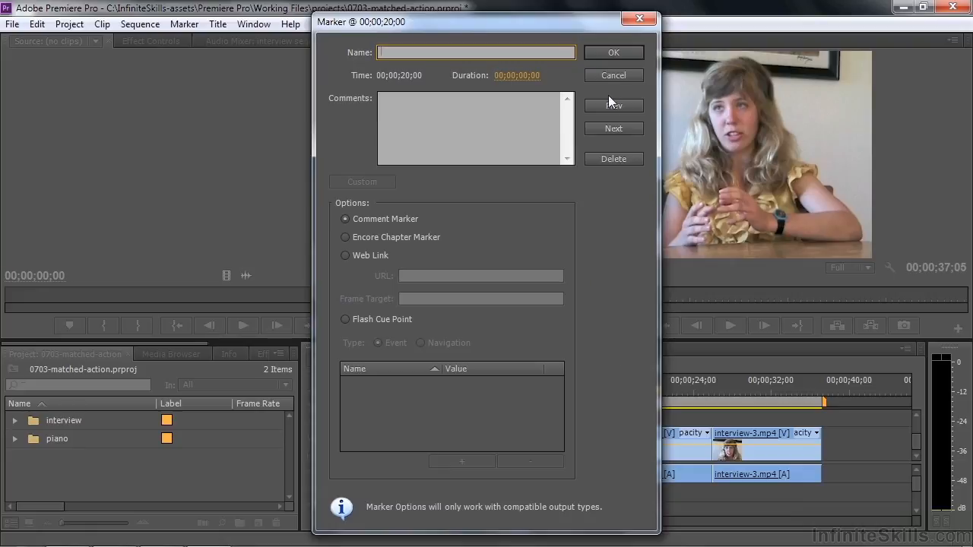
pyautogui.click(614, 76)
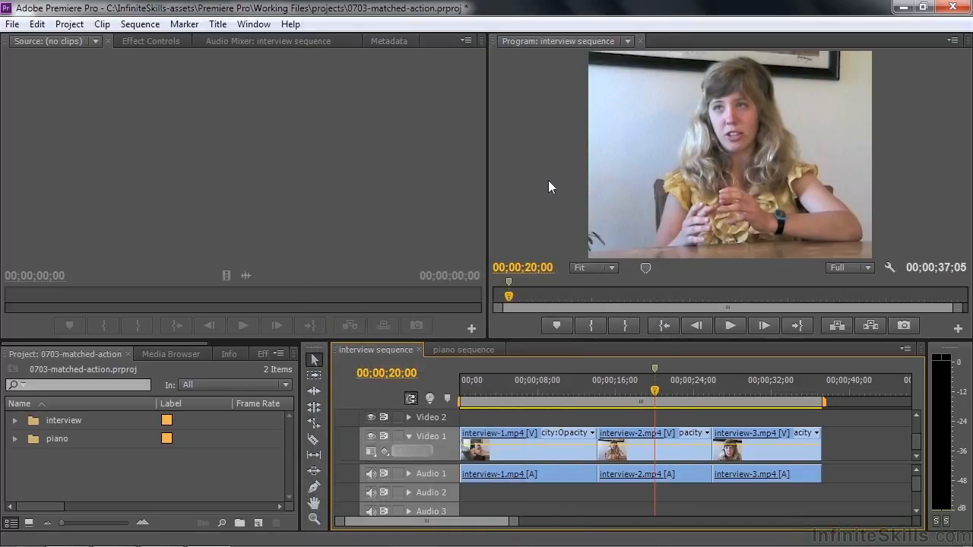
pyautogui.moveTo(187, 345); pyautogui.dragTo(293, 344)
pyautogui.click(195, 357)
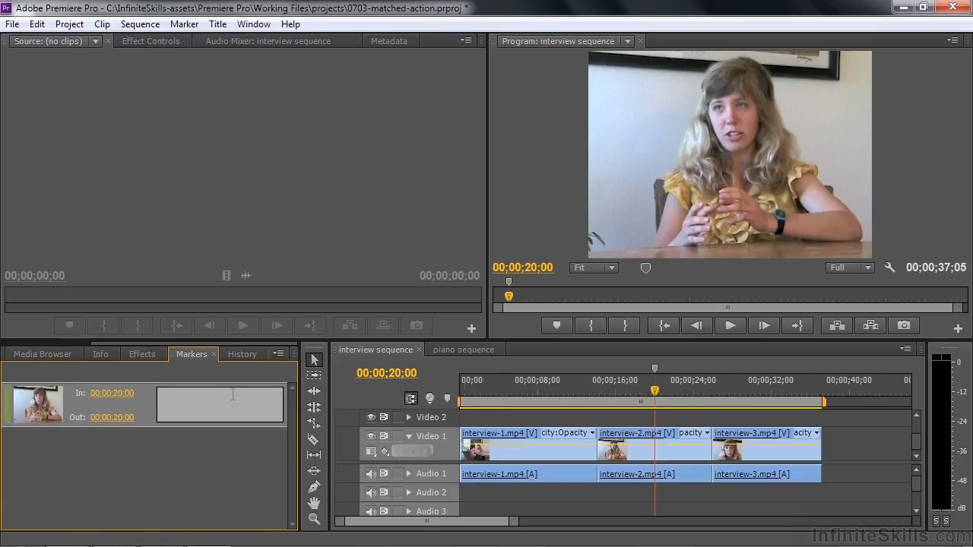
pyautogui.moveTo(157, 343); pyautogui.dragTo(84, 342)
pyautogui.click(40, 354)
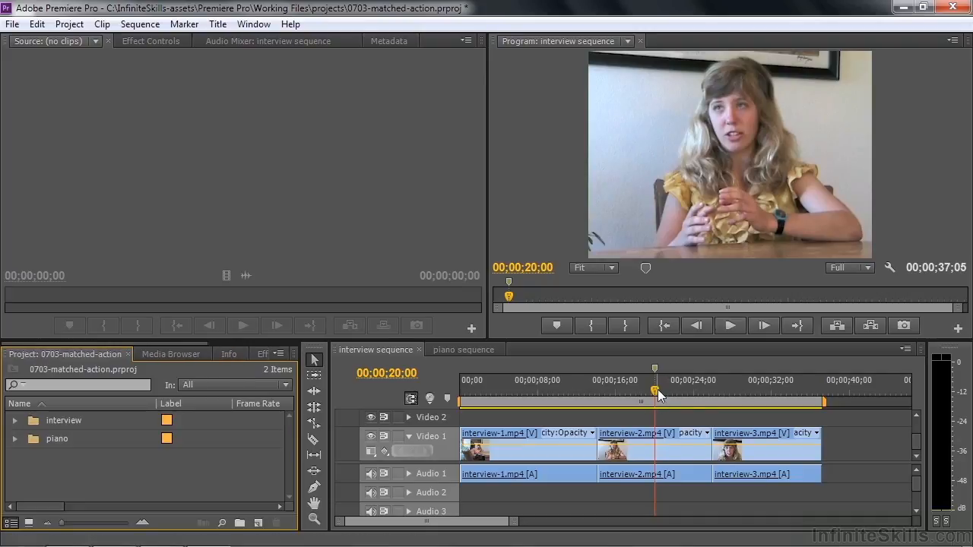
# Play on through interview-2.mp4 and add a second sequence marker at 00;00;23;26.
pyautogui.moveTo(658, 395)
pyautogui.mouseDown()
pyautogui.moveTo(678, 404)
pyautogui.moveTo(671, 401)
pyautogui.mouseUp()
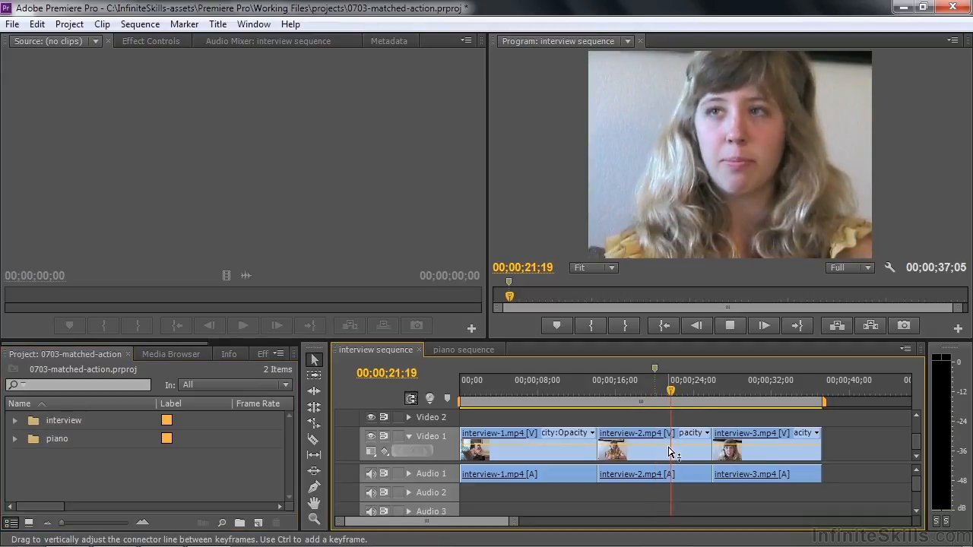
pyautogui.press('space')
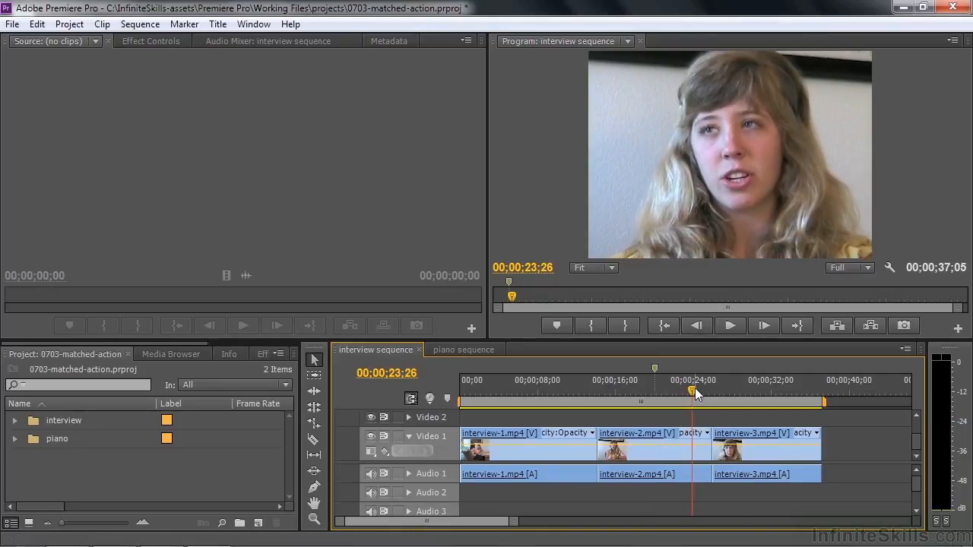
pyautogui.press('m')
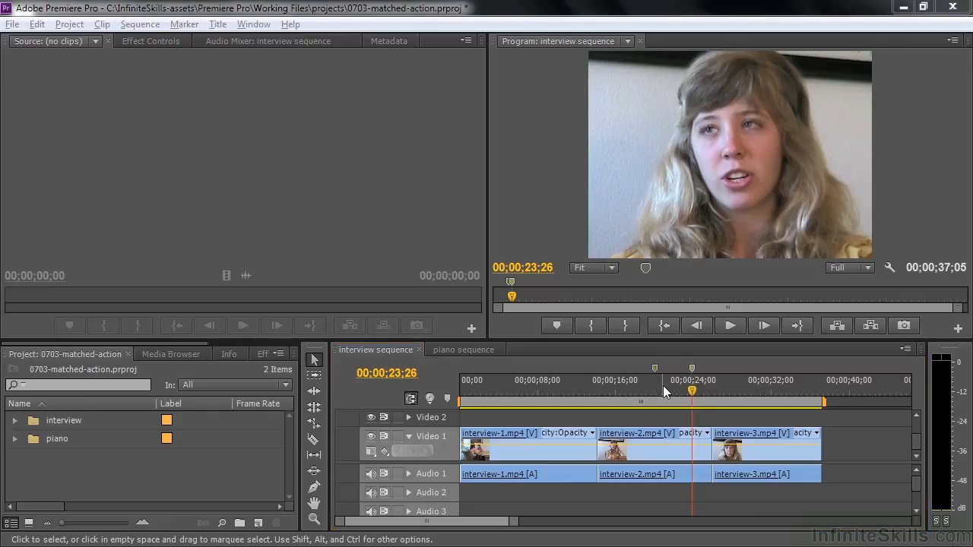
# Load interview-5.mp4 from the interview bin, viewed as thumbnails, into the Source Monitor and scrub through its hand gestures.
pyautogui.click(15, 421)
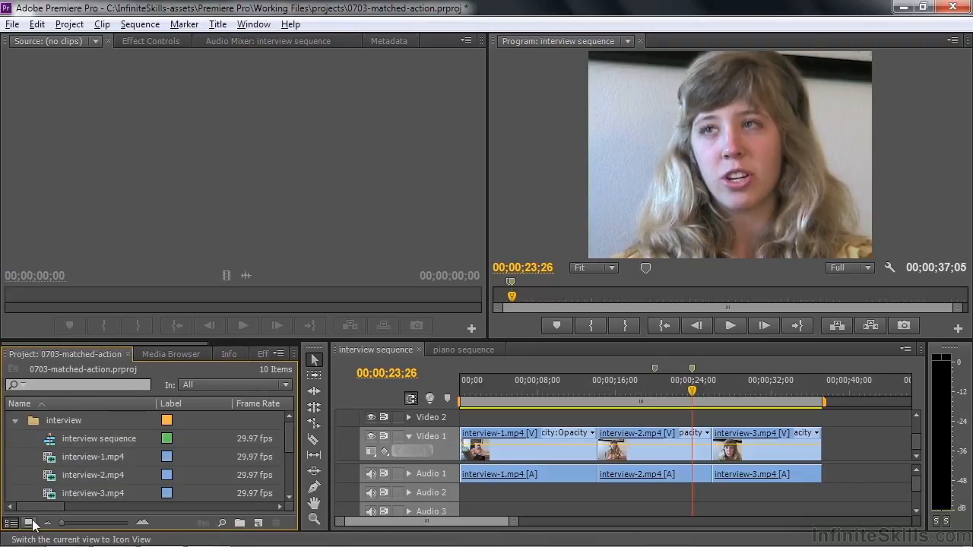
pyautogui.click(29, 522)
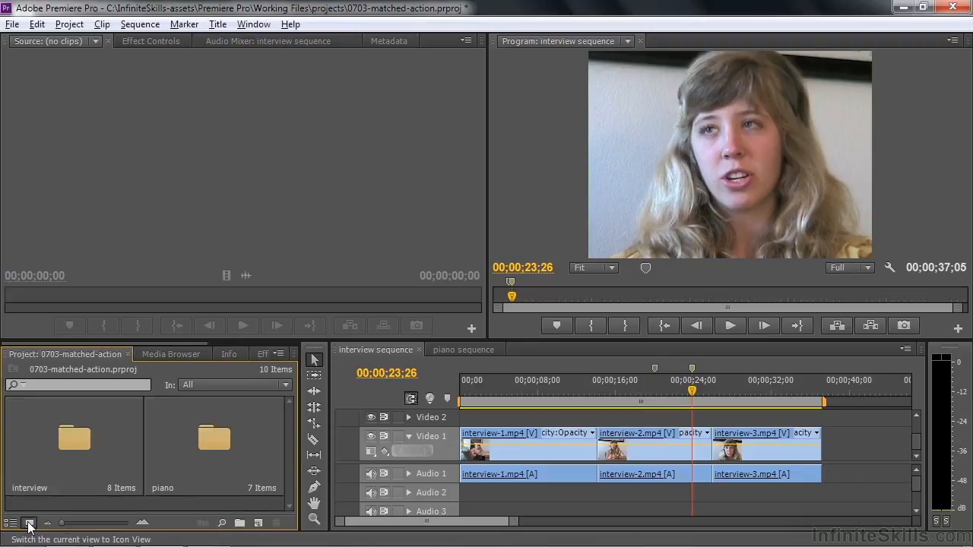
pyautogui.doubleClick(67, 440)
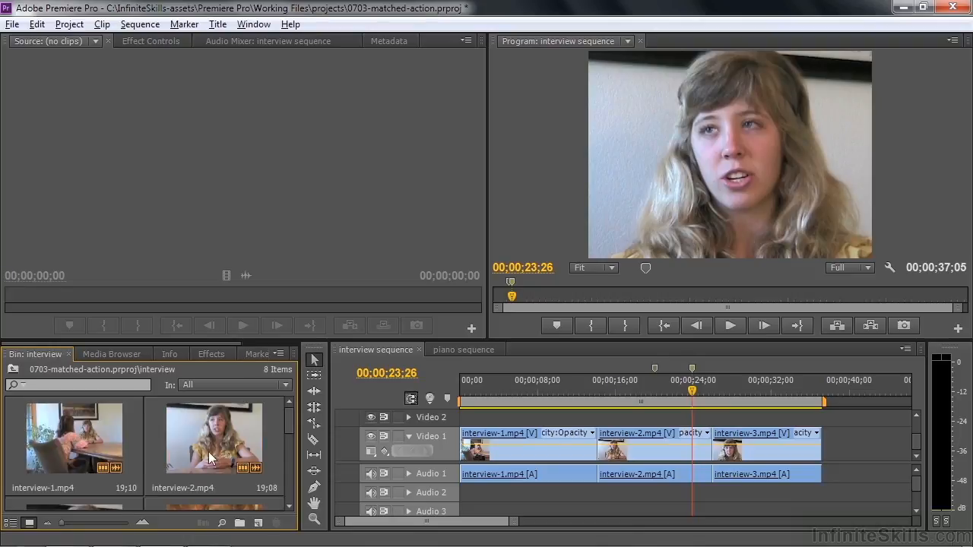
pyautogui.moveTo(287, 415); pyautogui.dragTo(298, 467)
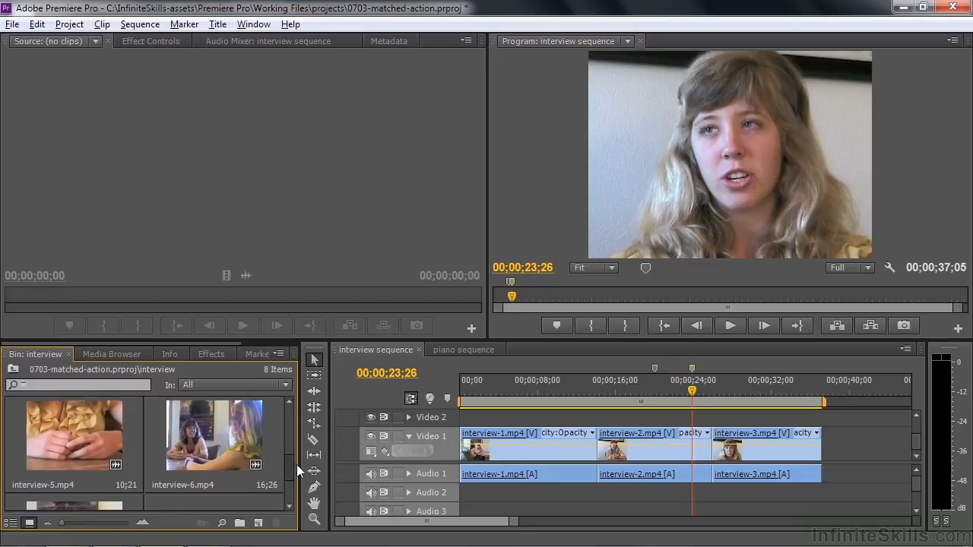
pyautogui.doubleClick(67, 429)
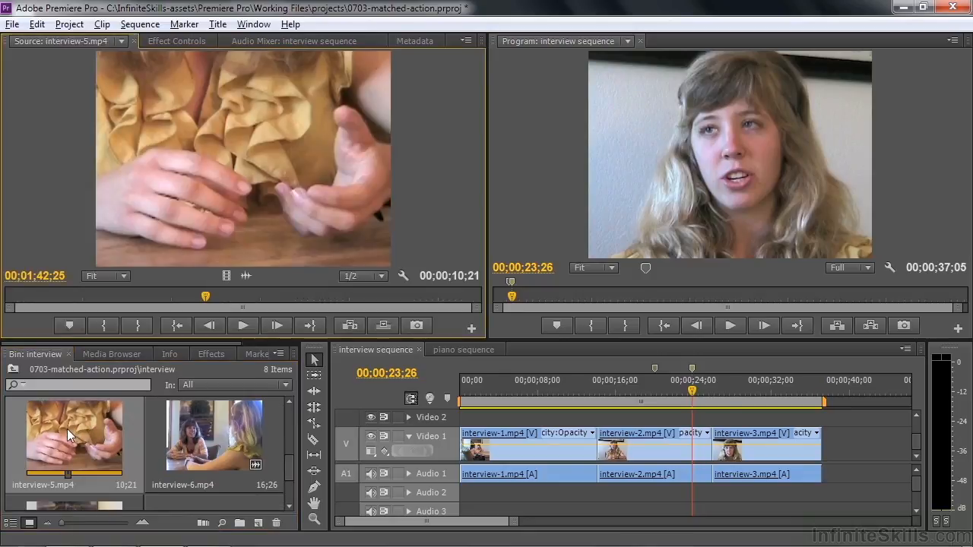
pyautogui.click(74, 300)
pyautogui.moveTo(73, 300); pyautogui.dragTo(114, 305)
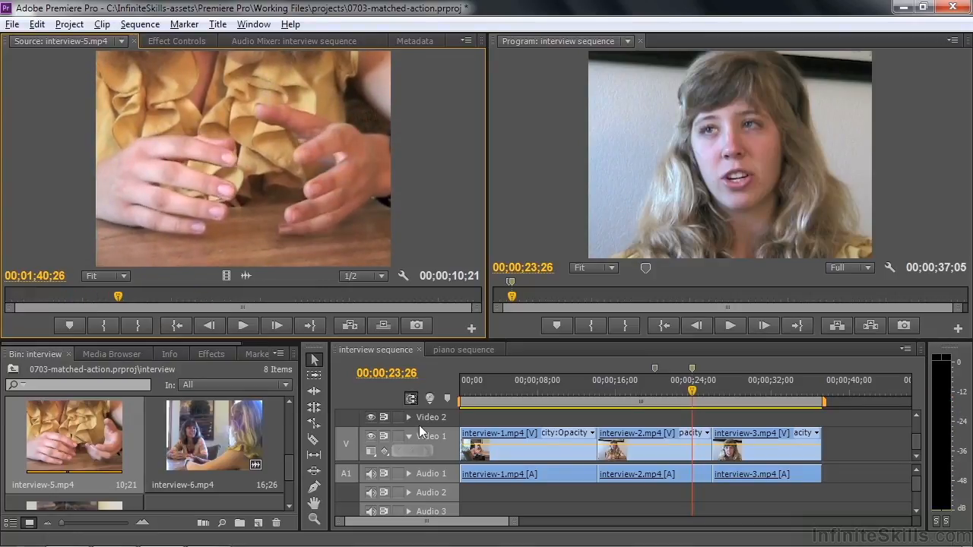
# Review the hand gesture around the first sequence marker and put the playhead back on that marker at 00;00;20;00.
pyautogui.moveTo(693, 391); pyautogui.dragTo(667, 384)
pyautogui.rightClick(666, 390)
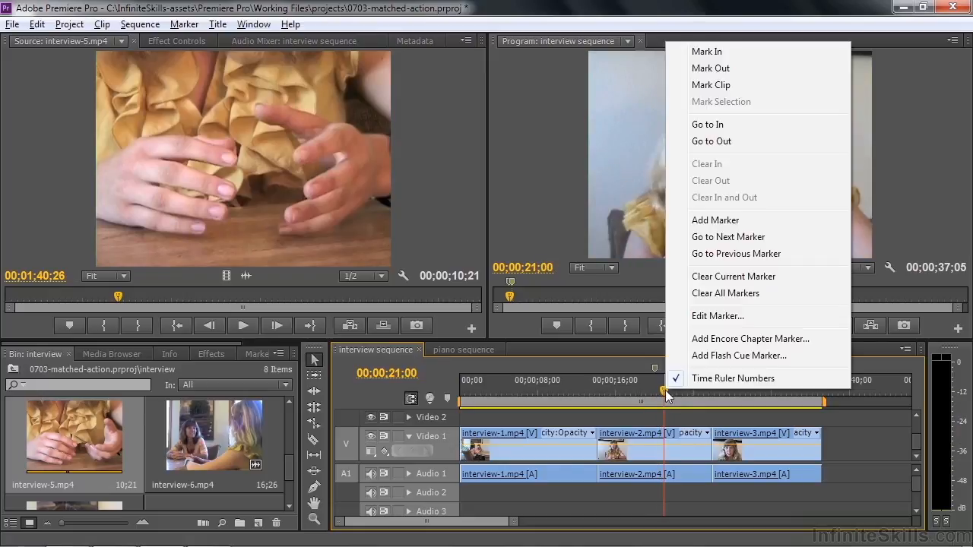
pyautogui.click(717, 255)
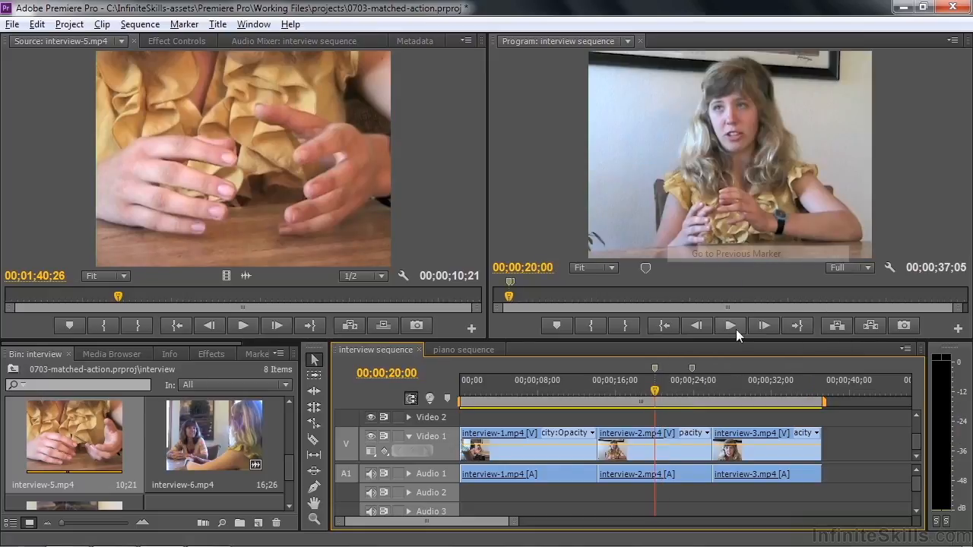
pyautogui.moveTo(657, 396); pyautogui.dragTo(641, 396)
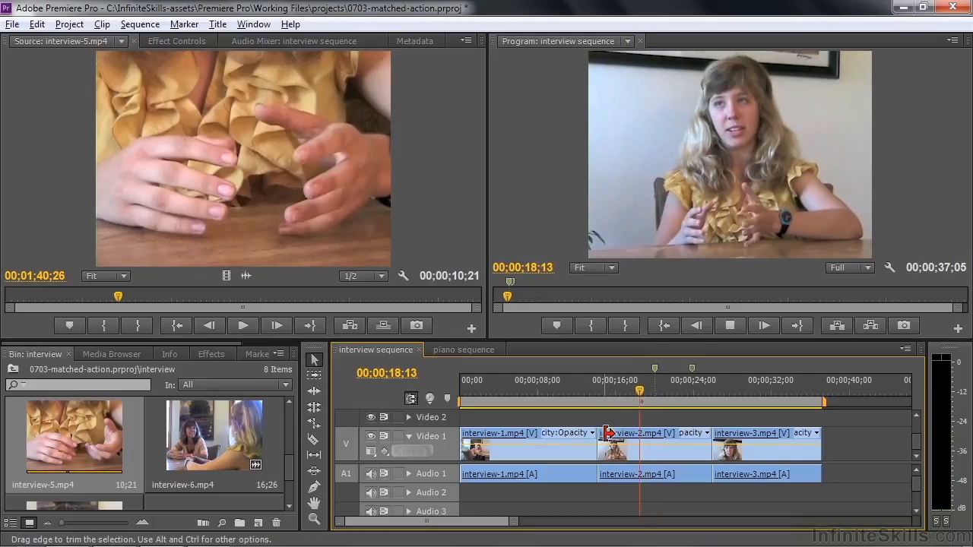
pyautogui.press('space')
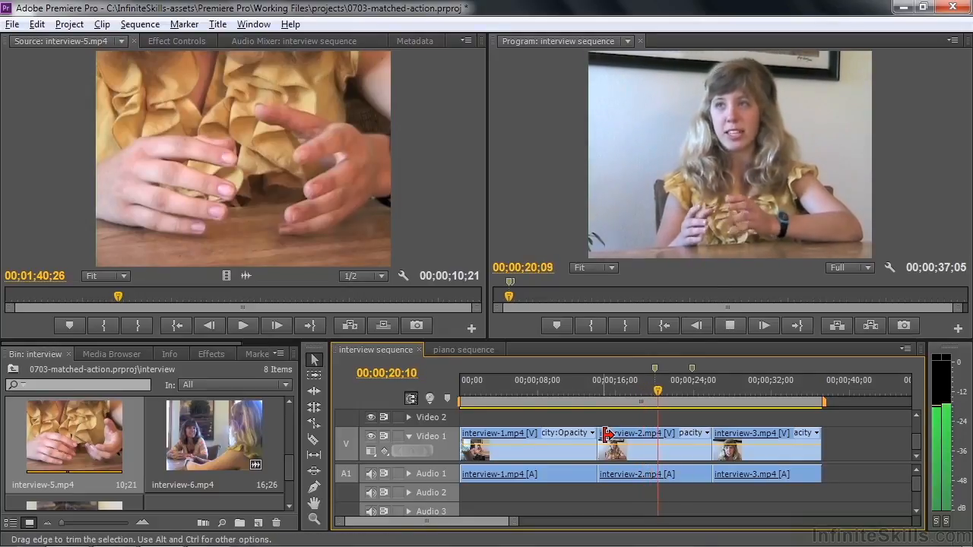
pyautogui.press('space')
pyautogui.moveTo(659, 390); pyautogui.dragTo(651, 391)
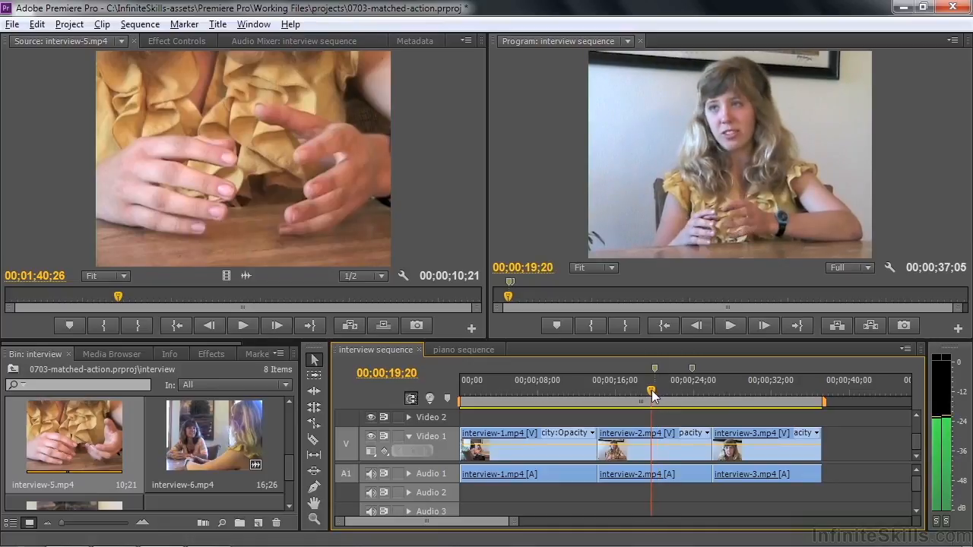
pyautogui.rightClick(651, 391)
pyautogui.click(700, 242)
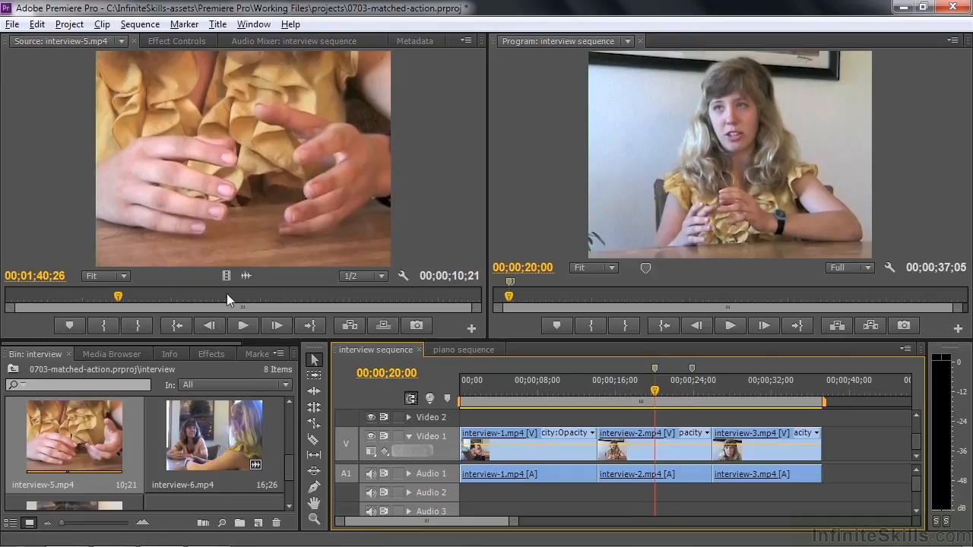
# Play through interview-5.mp4 in the Source Monitor and cue it to the matching hand gesture at 00;01;40;08.
pyautogui.moveTo(116, 294); pyautogui.dragTo(20, 295)
pyautogui.press('space')
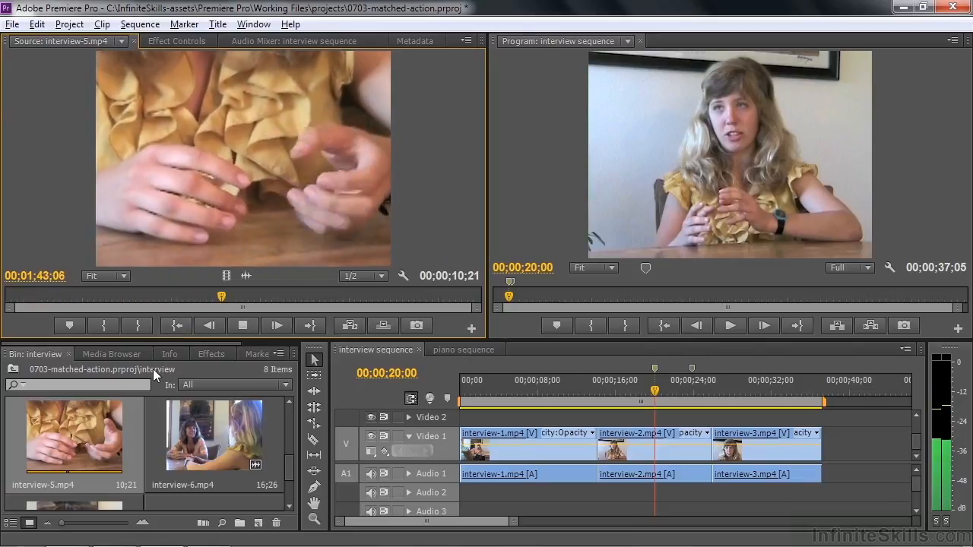
pyautogui.press('space')
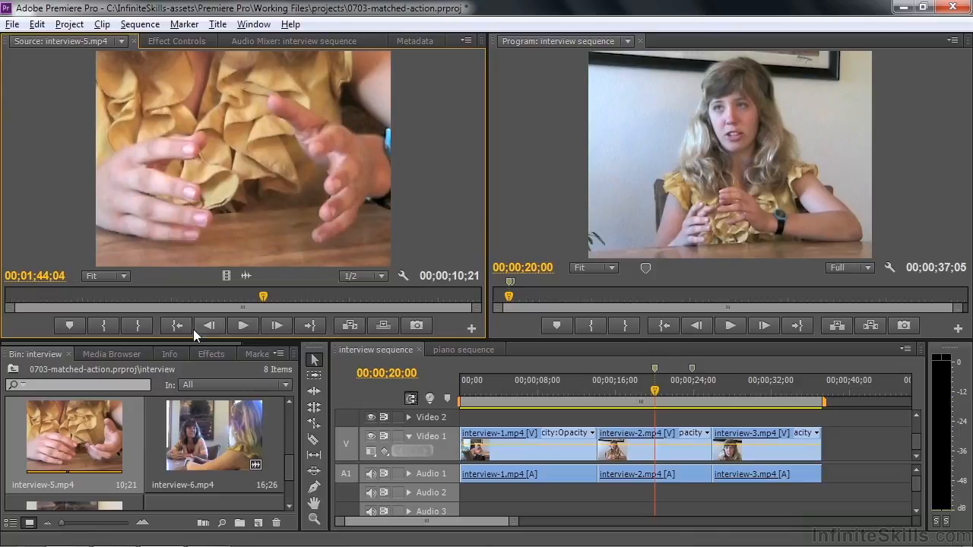
pyautogui.moveTo(280, 301); pyautogui.dragTo(89, 302)
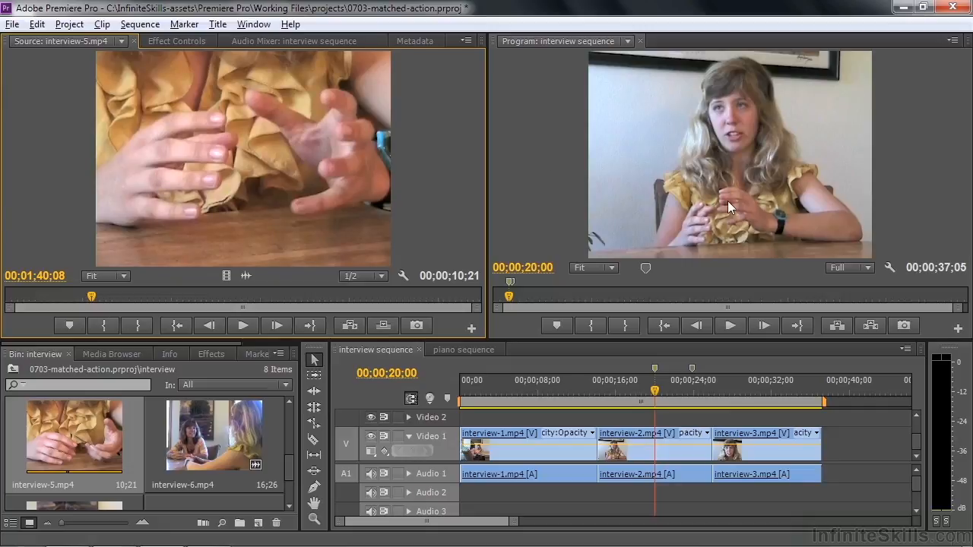
# Set an In point and a clip marker at the cued frame, and move the In point earlier for a 00;00;10;02 range.
pyautogui.click(99, 325)
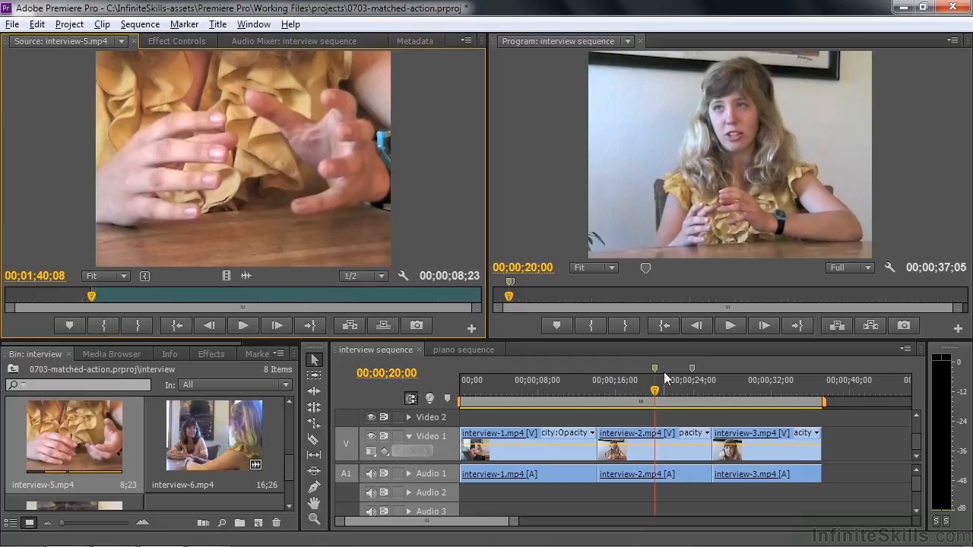
pyautogui.click(75, 323)
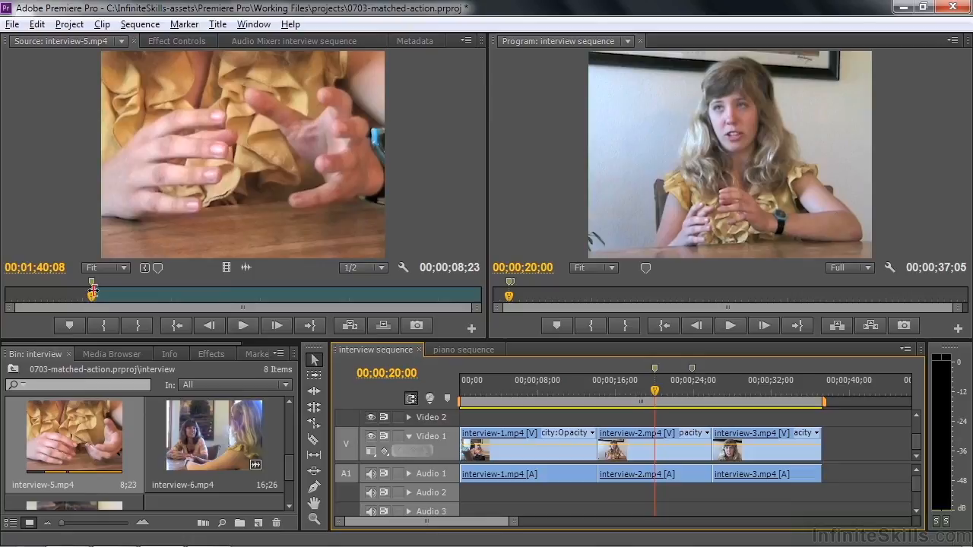
pyautogui.moveTo(92, 291); pyautogui.dragTo(33, 294)
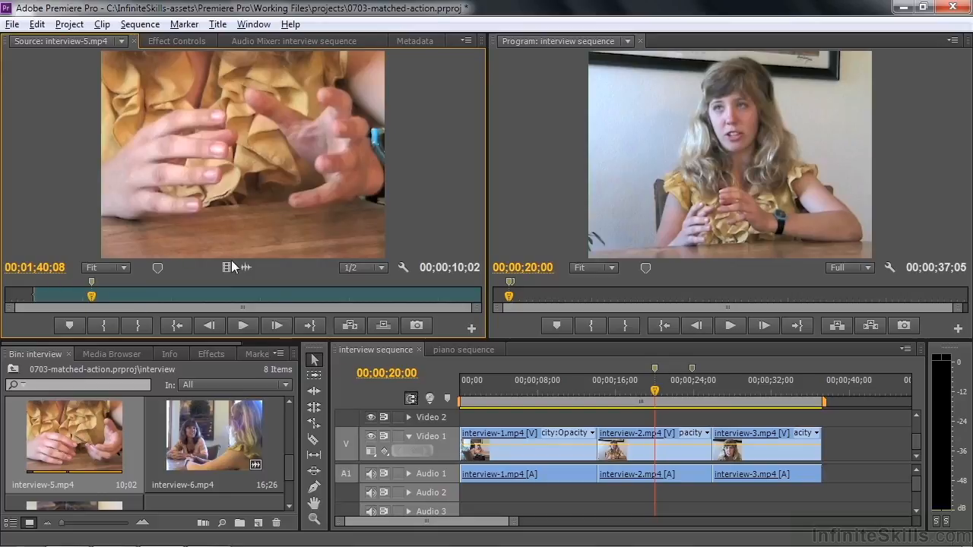
# Place only the video of interview-5.mp4 on Video 2 with its marker aligned to the first sequence marker, and play back the cut.
pyautogui.moveTo(614, 393); pyautogui.dragTo(656, 426)
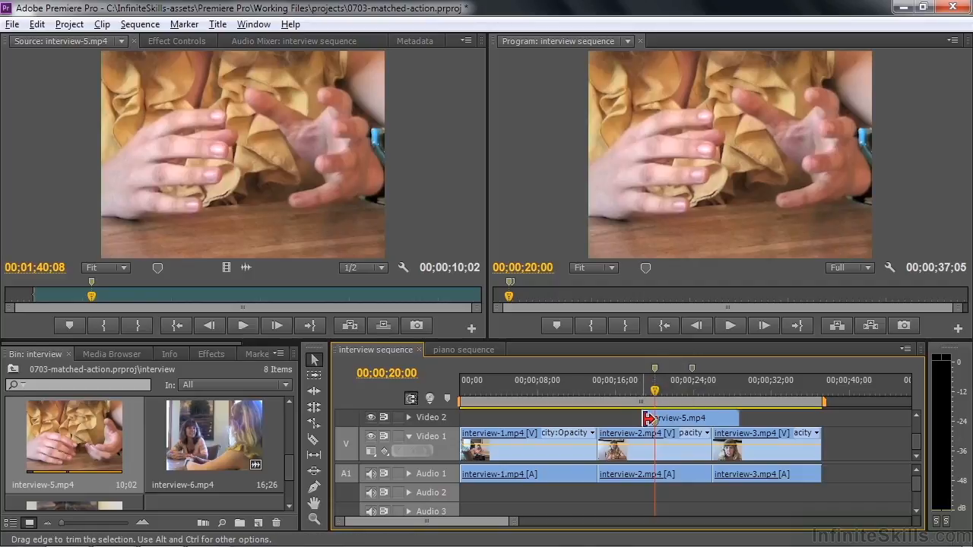
pyautogui.moveTo(657, 398); pyautogui.dragTo(615, 399)
pyautogui.press('space')
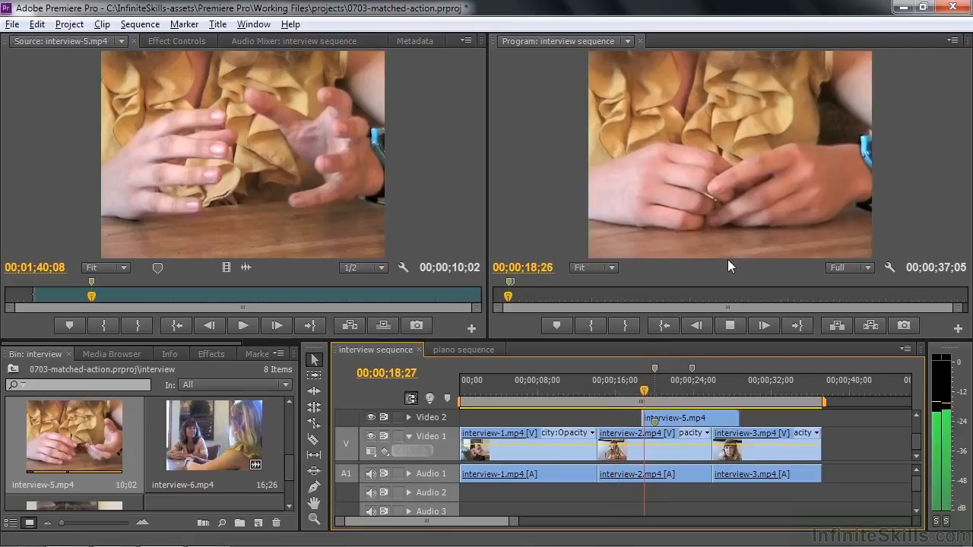
pyautogui.press('space')
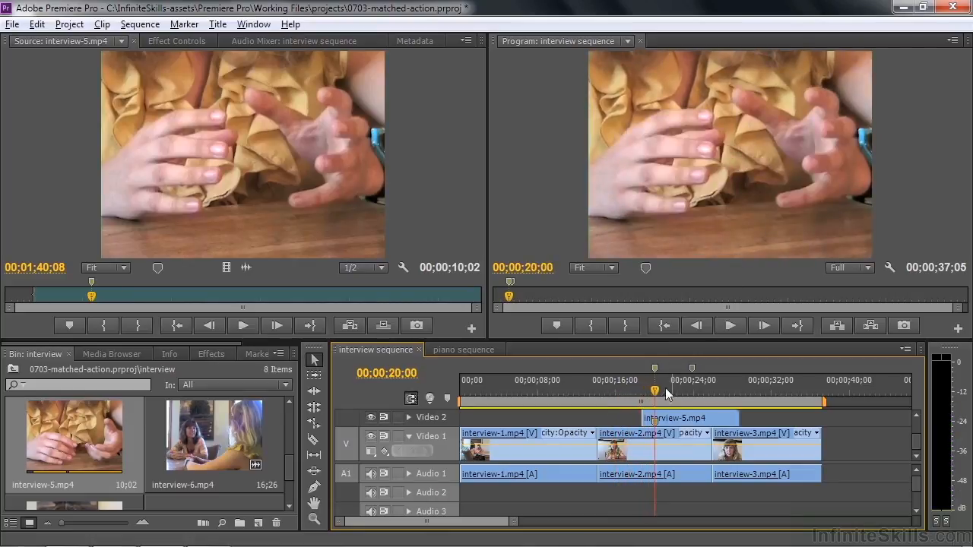
# Trim the start of interview-5.mp4 on Video 2 to the first sequence marker and play back the cut.
pyautogui.moveTo(657, 394); pyautogui.dragTo(655, 417)
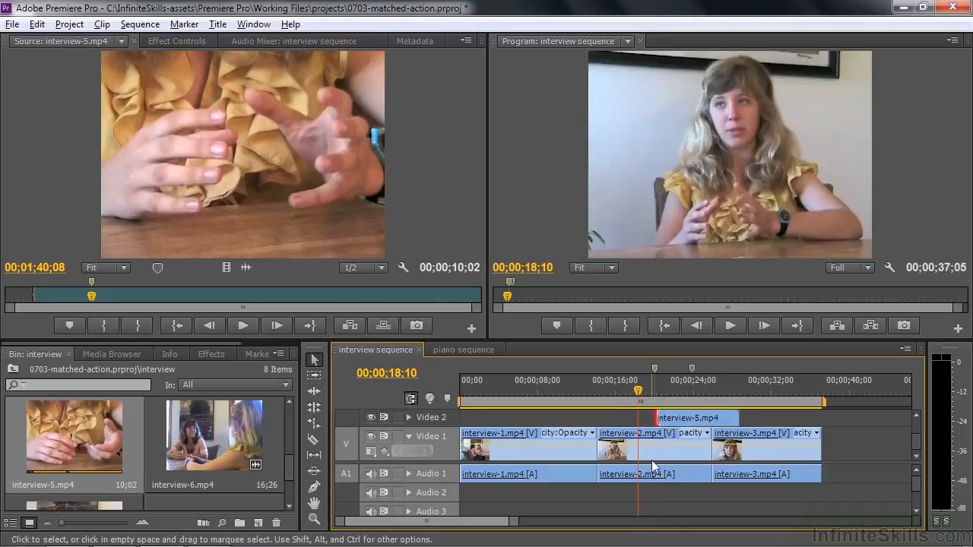
pyautogui.press('space')
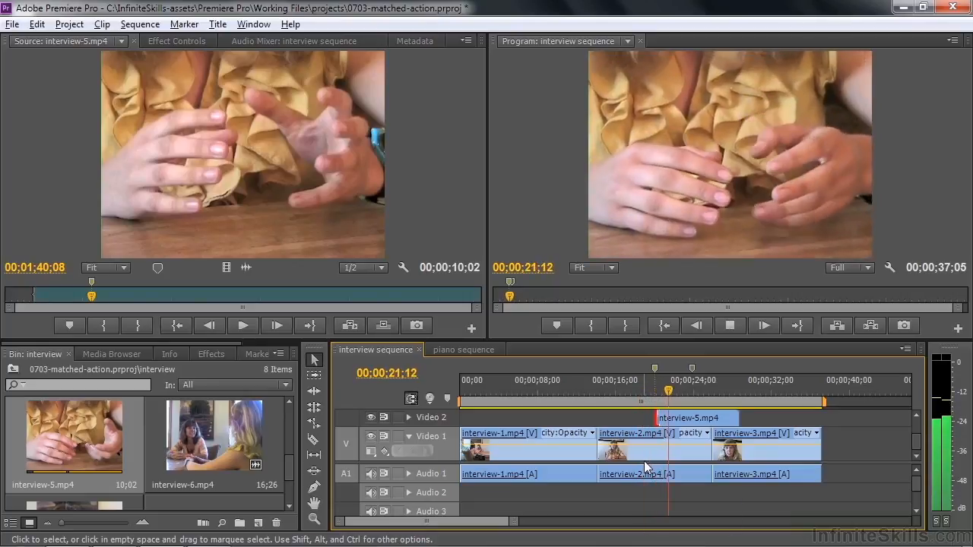
pyautogui.press('space')
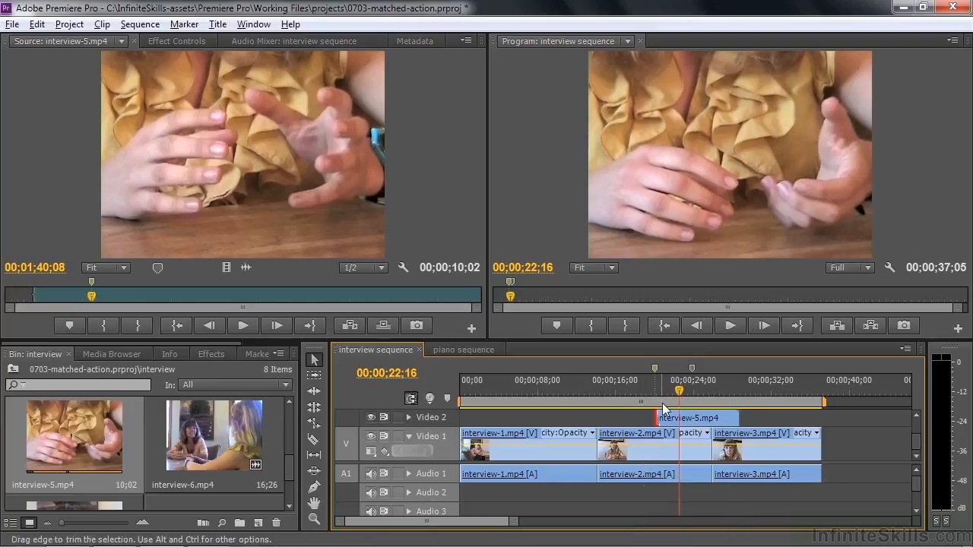
# Trim the end of interview-5.mp4 on Video 2 back to the second sequence marker and play through the edit.
pyautogui.moveTo(678, 392); pyautogui.dragTo(672, 392)
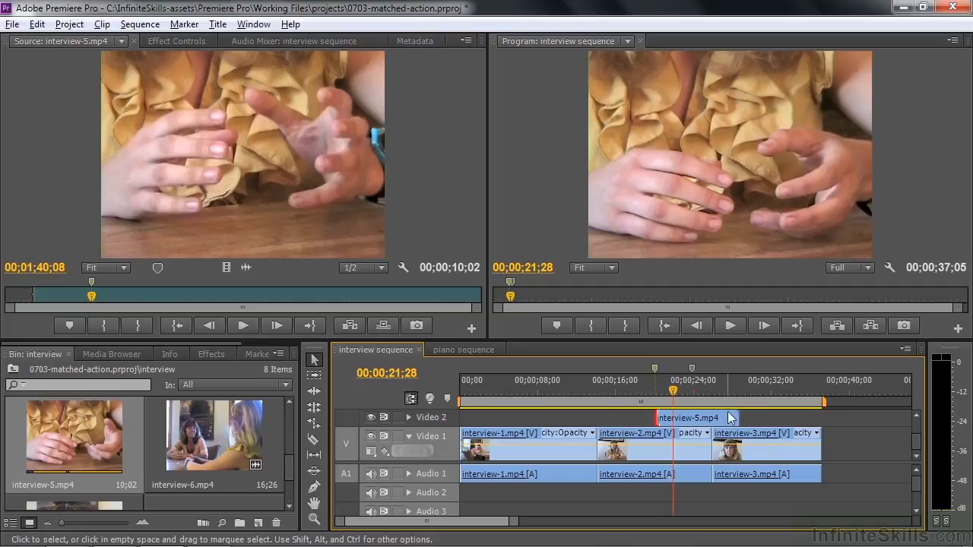
pyautogui.moveTo(738, 417); pyautogui.dragTo(645, 388)
pyautogui.press('space')
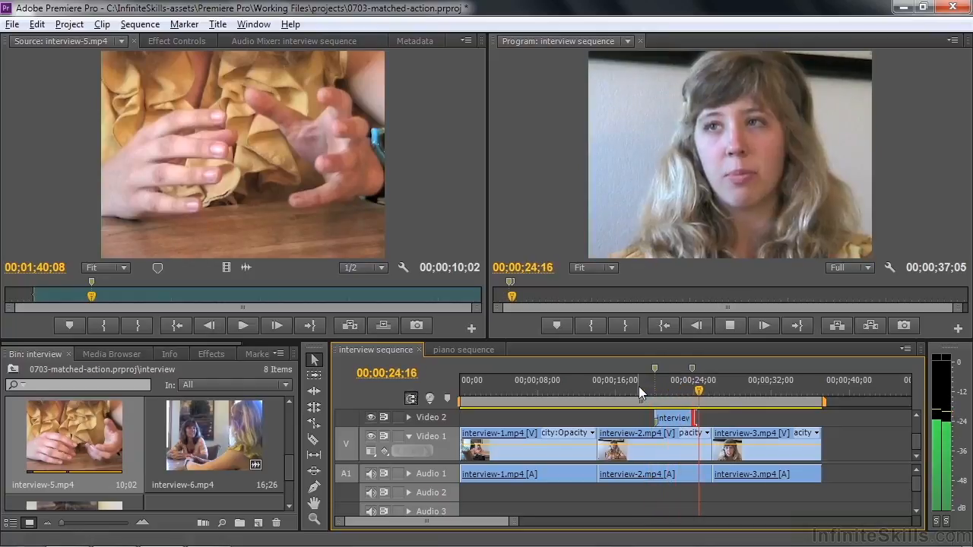
pyautogui.press('space')
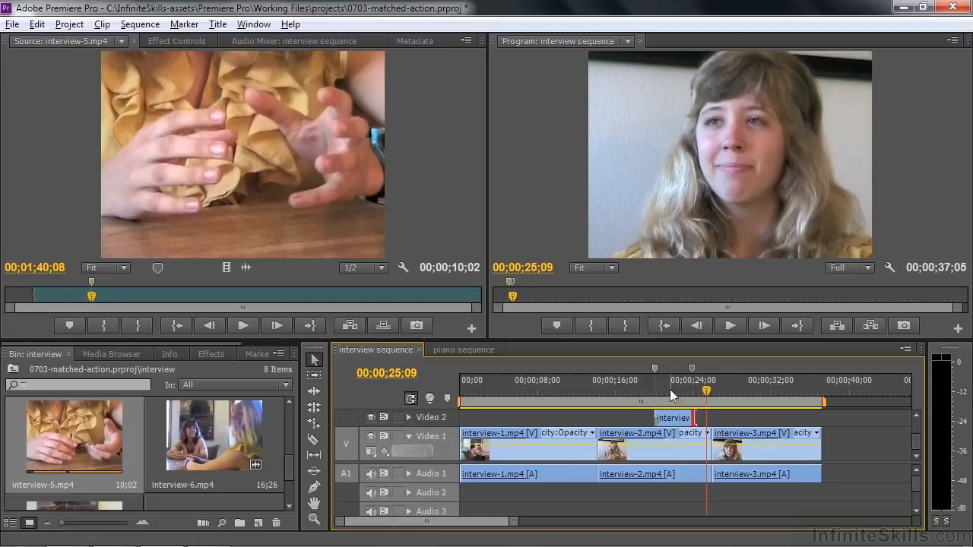
# Clear all markers from the interview sequence and from interview-5.mp4 in the Source Monitor.
pyautogui.rightClick(656, 367)
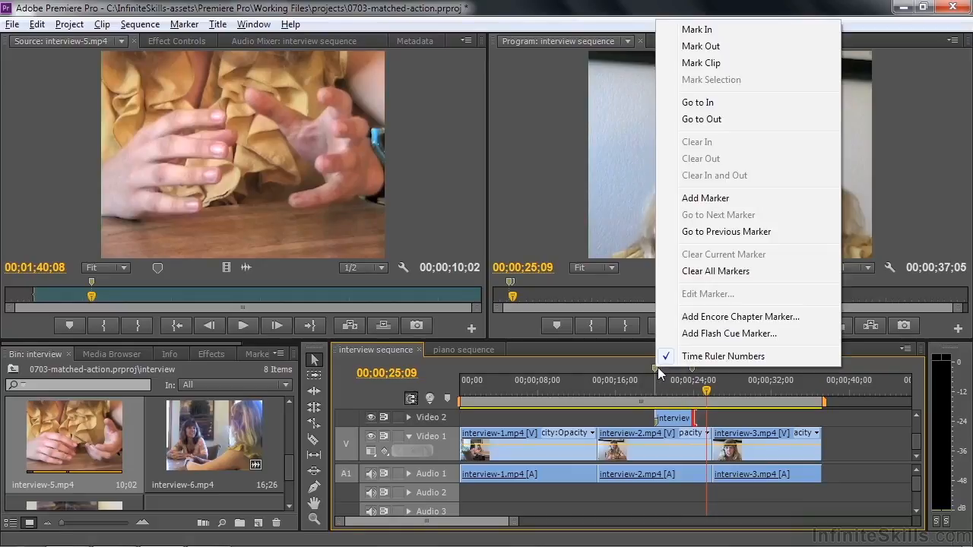
pyautogui.click(712, 272)
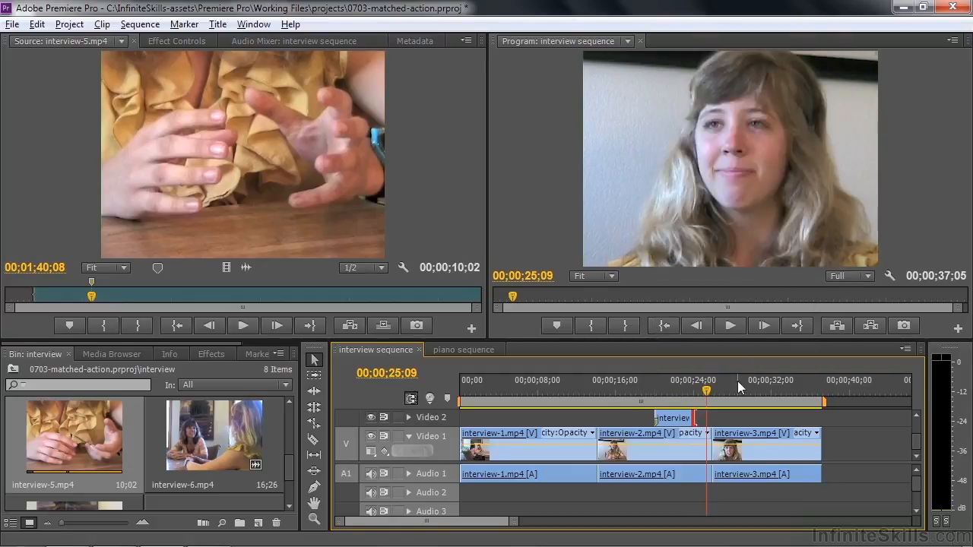
pyautogui.click(154, 270)
pyautogui.rightClick(93, 290)
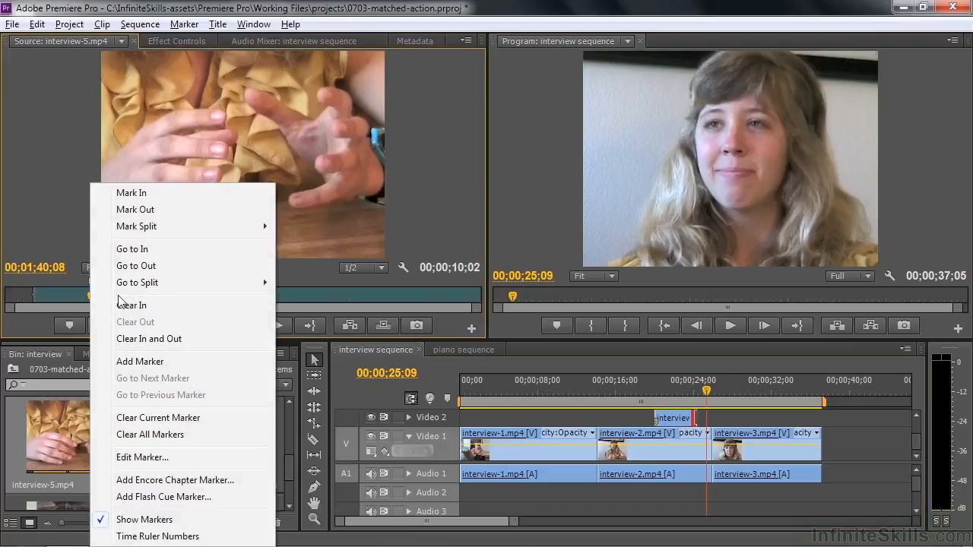
pyautogui.click(173, 437)
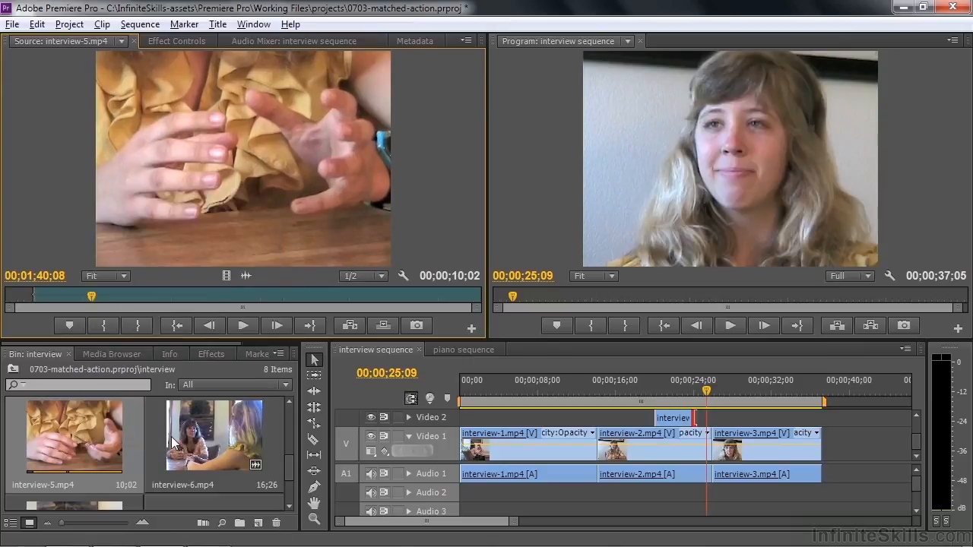
# Open the piano sequence and play it from the start to about 00;00;04;29.
pyautogui.click(464, 350)
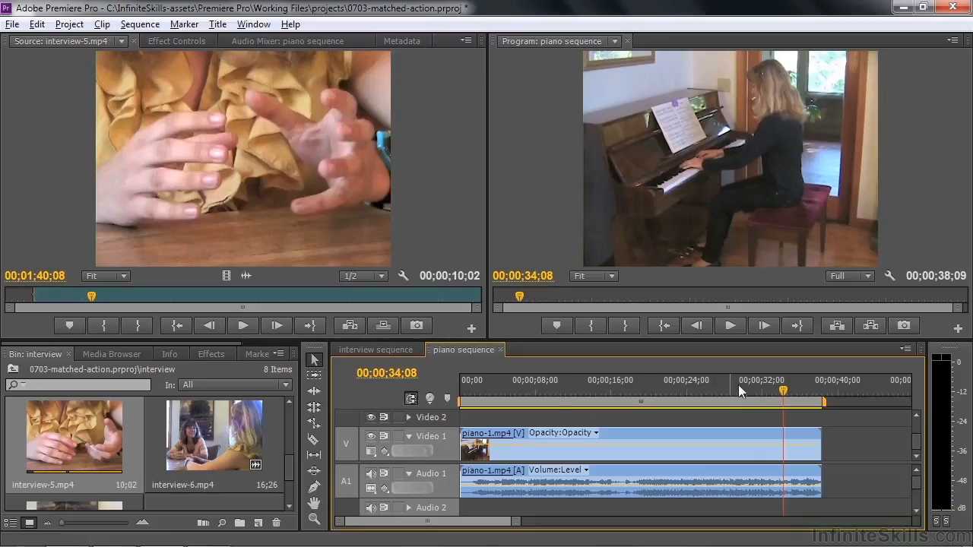
pyautogui.moveTo(786, 391); pyautogui.dragTo(428, 383)
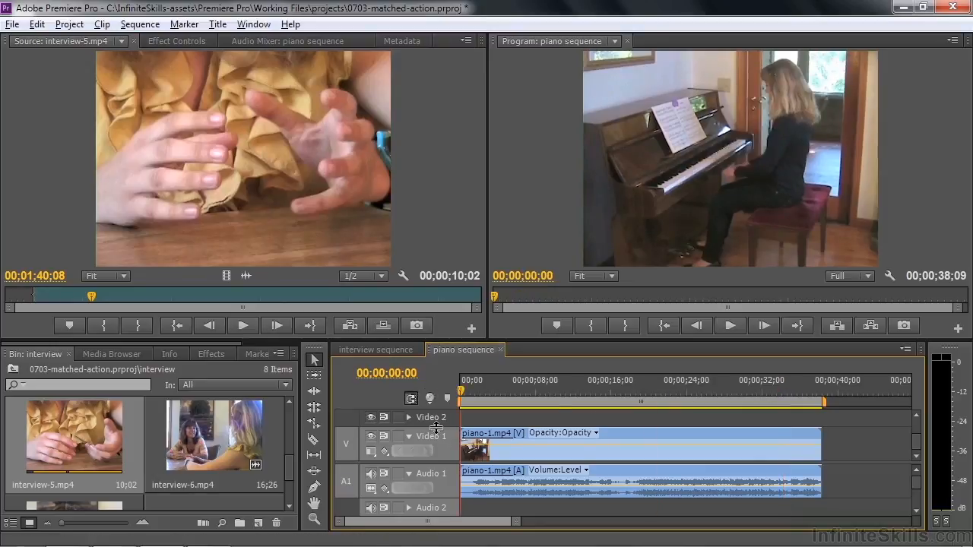
pyautogui.press('space')
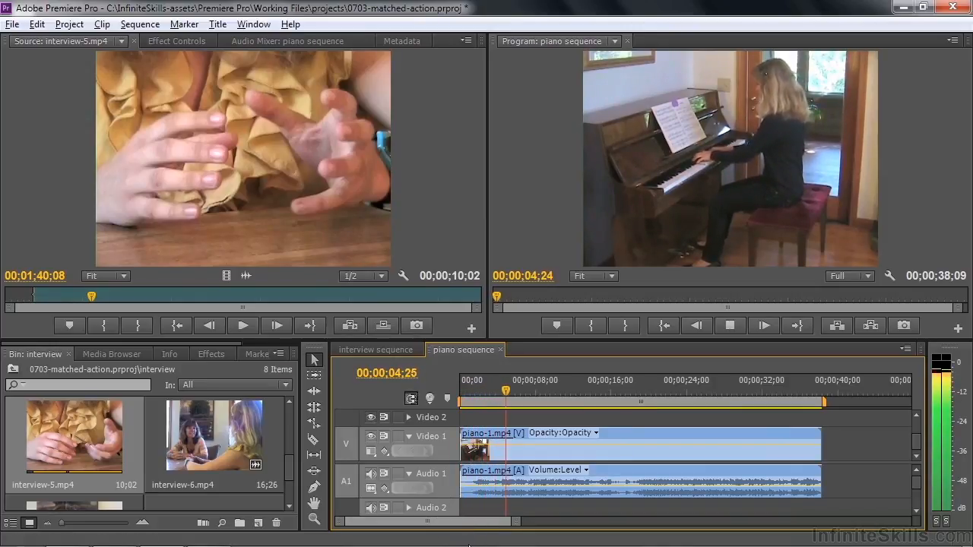
pyautogui.press('space')
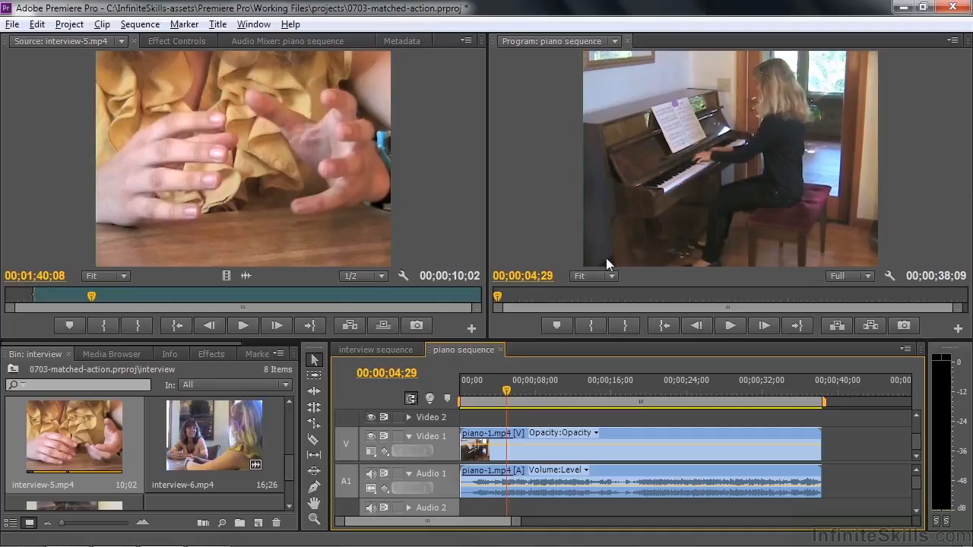
# Step back through the piano sequence, replay the pianist's hand movement and pause at 00;00;04;18.
pyautogui.press('Left')
pyautogui.press('Left')
pyautogui.press('Left')
pyautogui.press('Left')
pyautogui.press('Left')
pyautogui.press('Left')
pyautogui.press('Left')
pyautogui.press('Left')
pyautogui.press('Left')
pyautogui.press('Left')
pyautogui.press('Left')
pyautogui.press('Left')
pyautogui.press('Left')
pyautogui.press('Left')
pyautogui.moveTo(502, 392); pyautogui.dragTo(491, 392)
pyautogui.press('space')
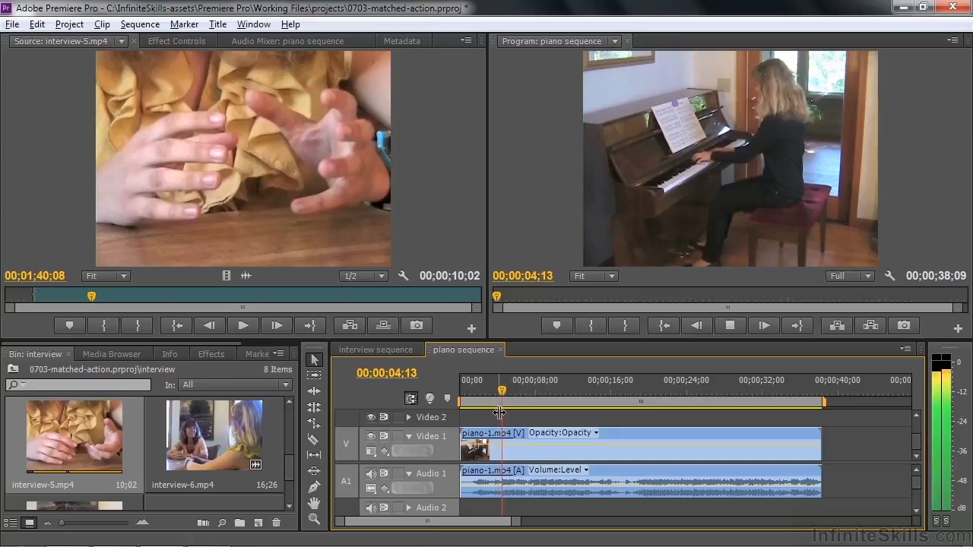
pyautogui.press('space')
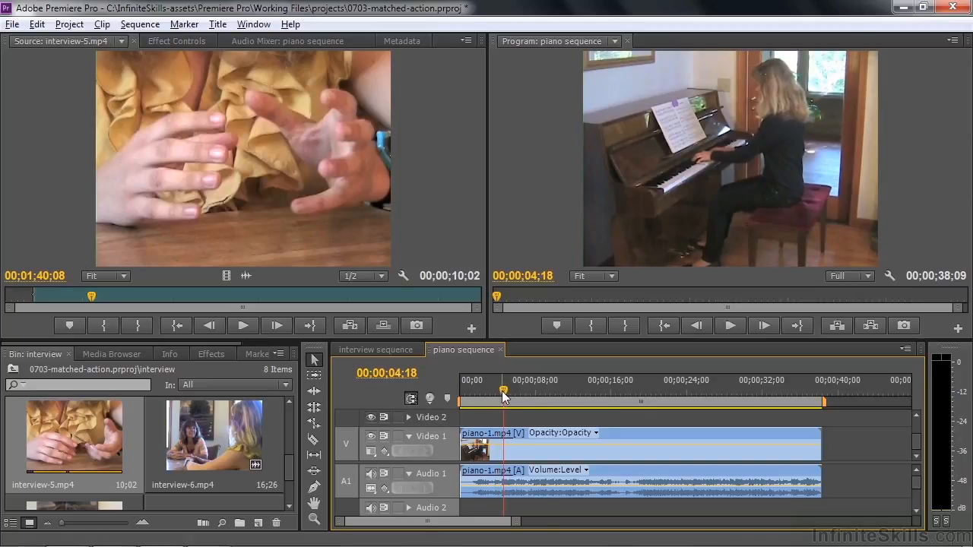
# Load piano-5.mp4 from the piano bin into the Source Monitor and clear all its markers.
pyautogui.click(13, 370)
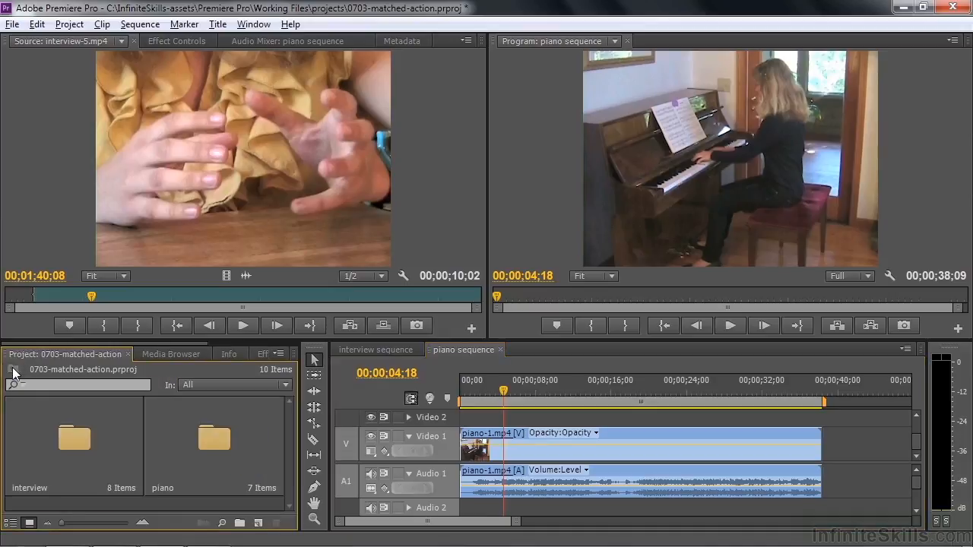
pyautogui.doubleClick(205, 439)
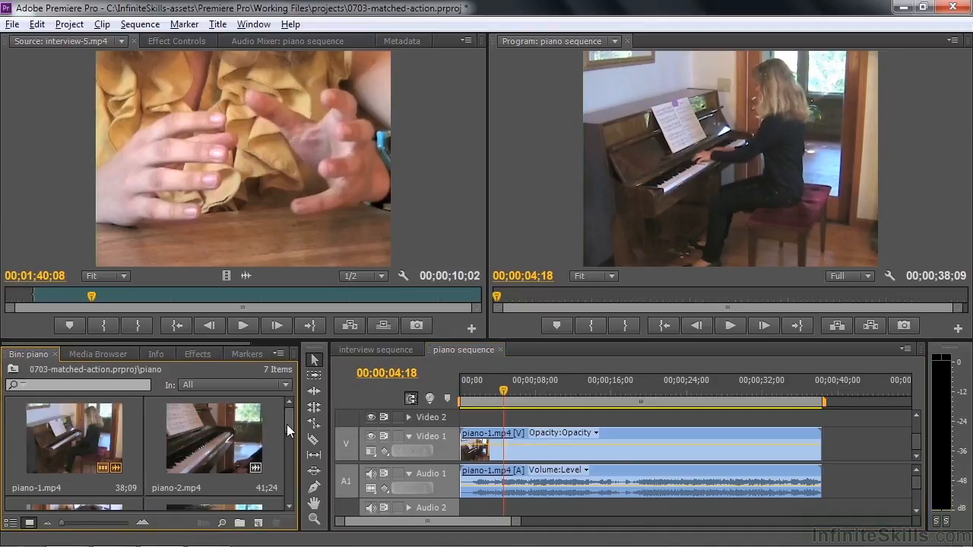
pyautogui.moveTo(286, 417); pyautogui.dragTo(174, 452)
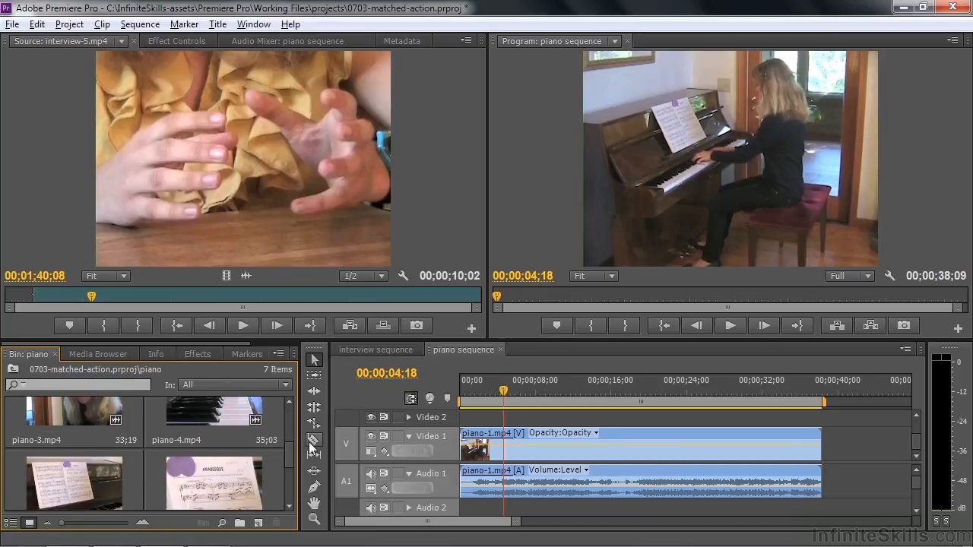
pyautogui.moveTo(291, 449); pyautogui.dragTo(289, 473)
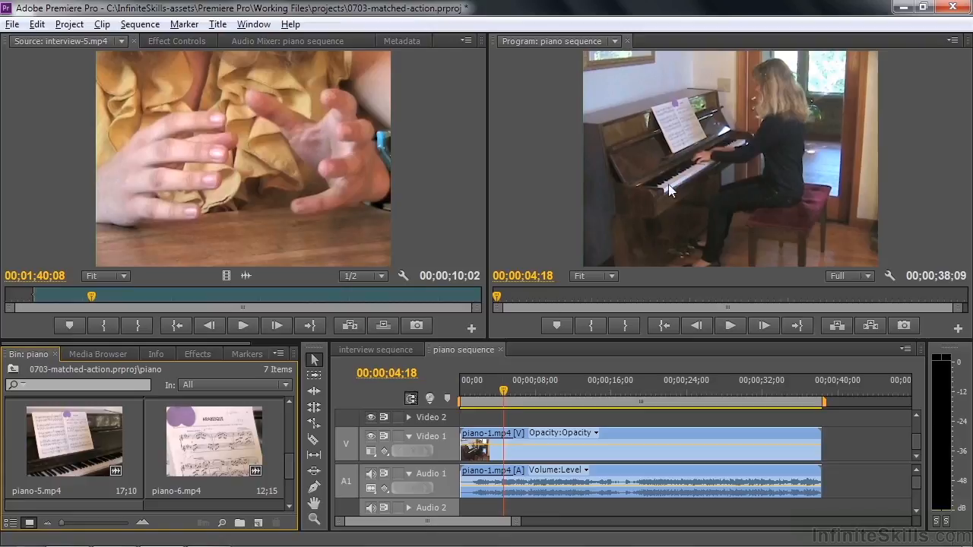
pyautogui.doubleClick(82, 443)
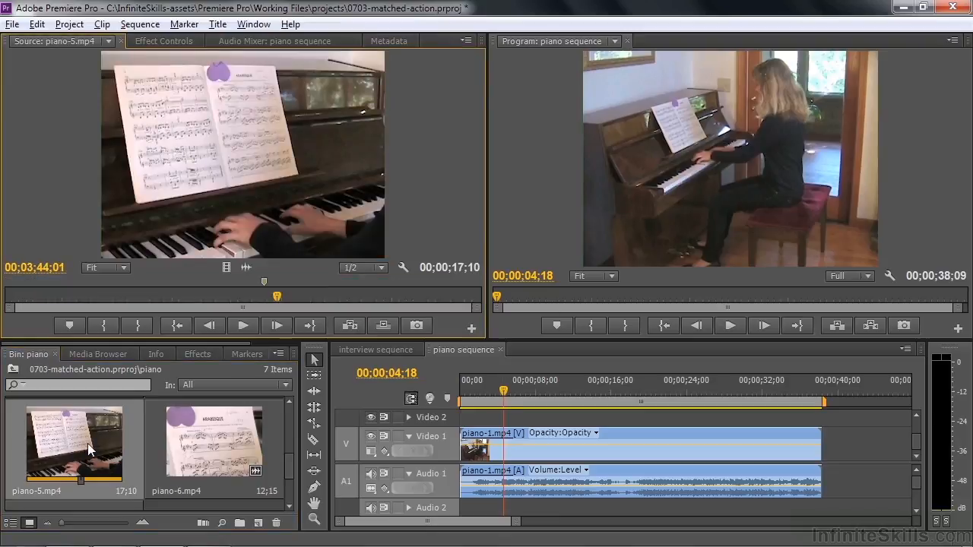
pyautogui.rightClick(264, 284)
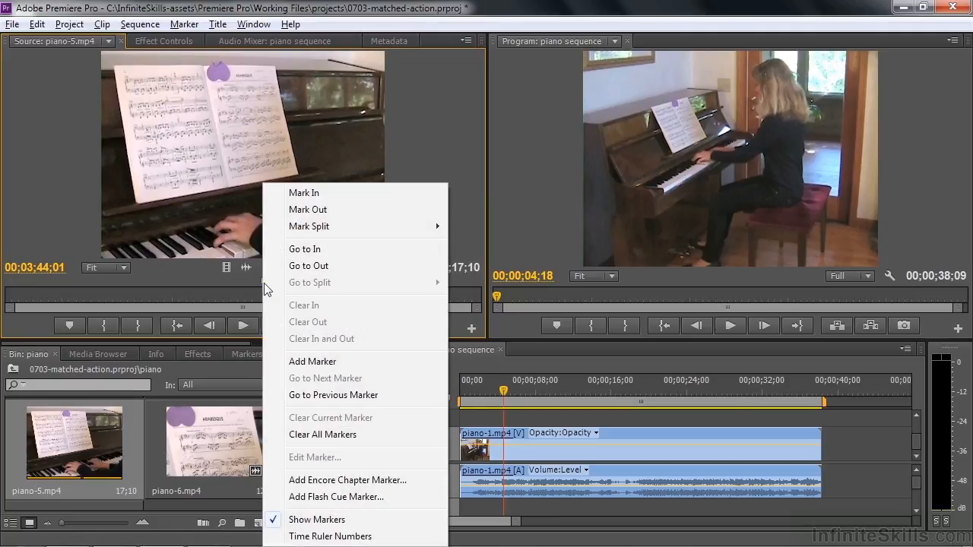
pyautogui.click(301, 435)
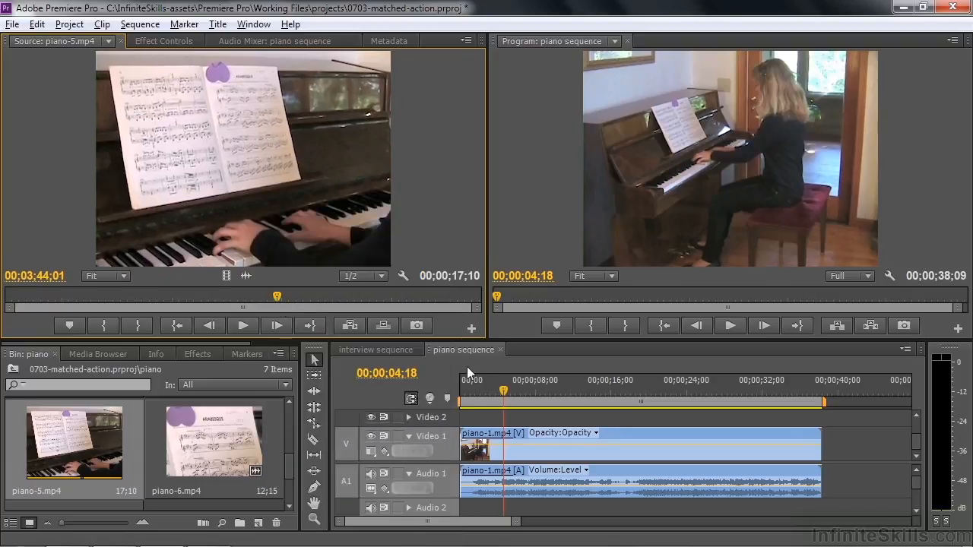
# Replay the opening of the piano sequence and pause on the hand movement at 00;00;04;17.
pyautogui.moveTo(505, 393); pyautogui.dragTo(486, 393)
pyautogui.press('space')
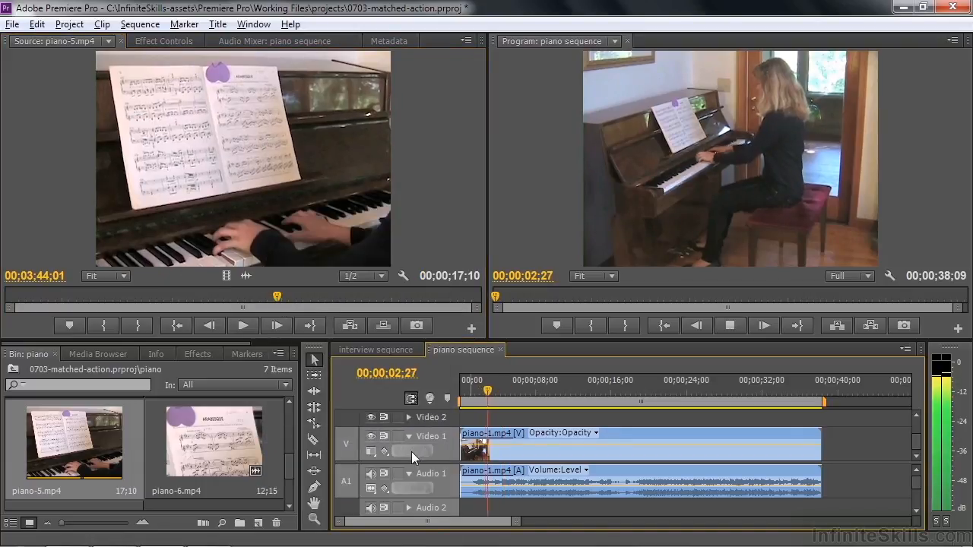
pyautogui.press('space')
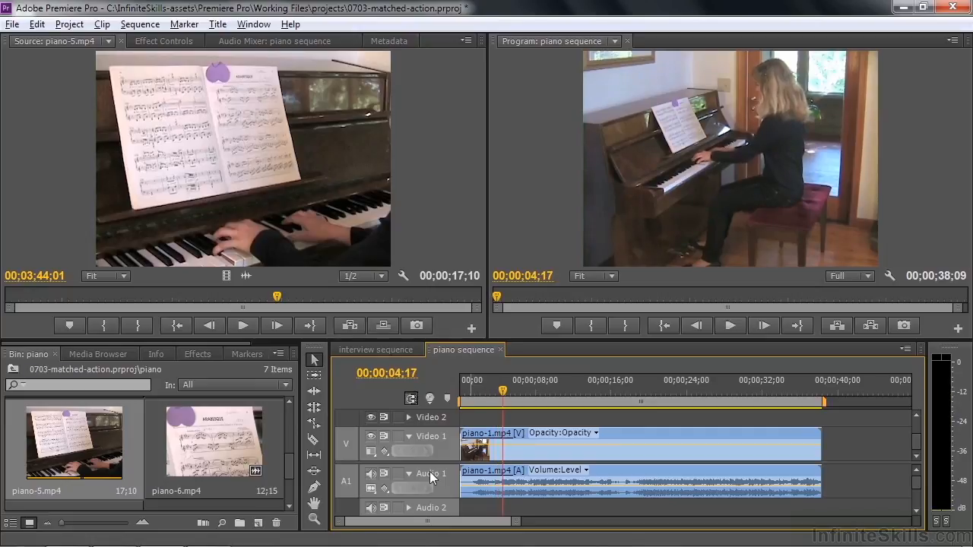
# Play through piano-5.mp4 in the Source Monitor and park near the matching hand movement at 00;03;43;25.
pyautogui.moveTo(277, 298); pyautogui.dragTo(118, 303)
pyautogui.press('space')
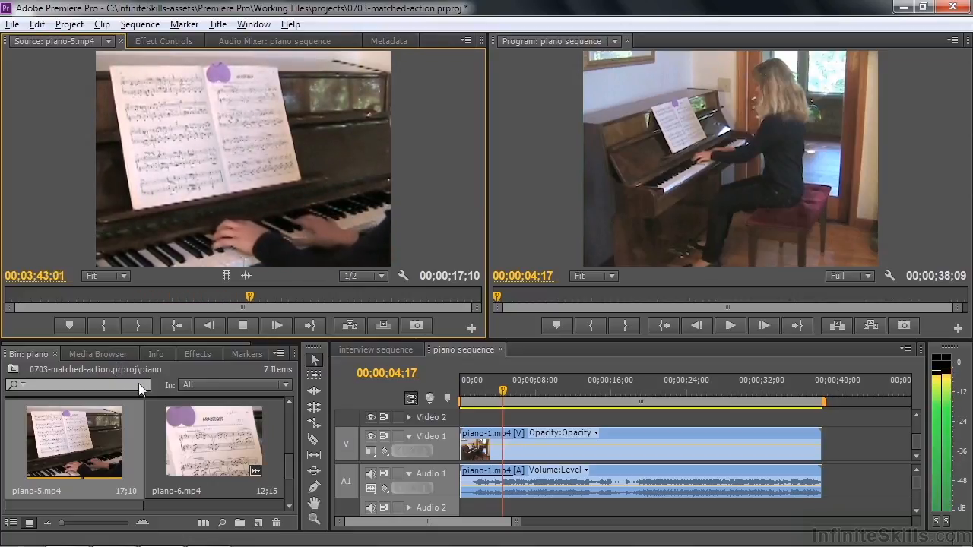
pyautogui.press('space')
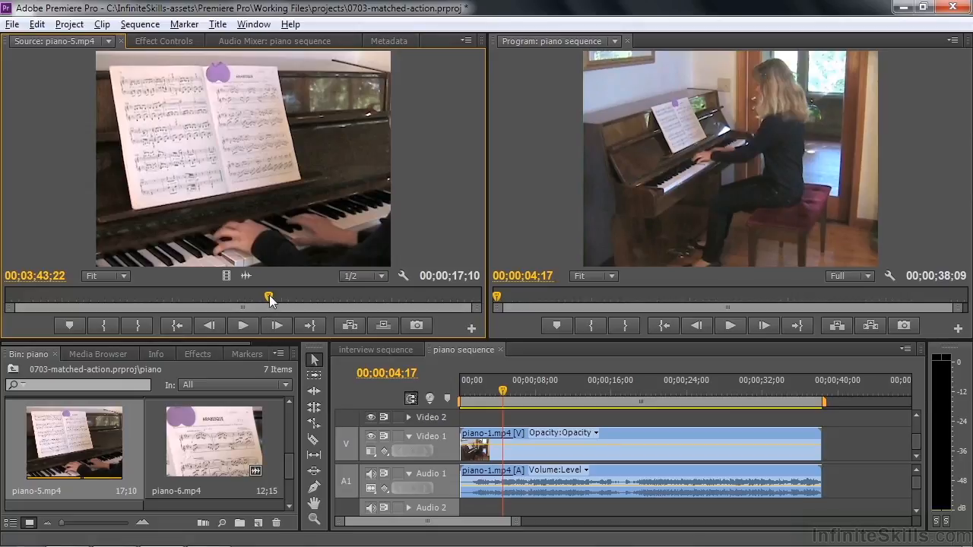
pyautogui.moveTo(272, 299)
pyautogui.mouseDown()
pyautogui.moveTo(262, 300)
pyautogui.moveTo(278, 297)
pyautogui.mouseUp()
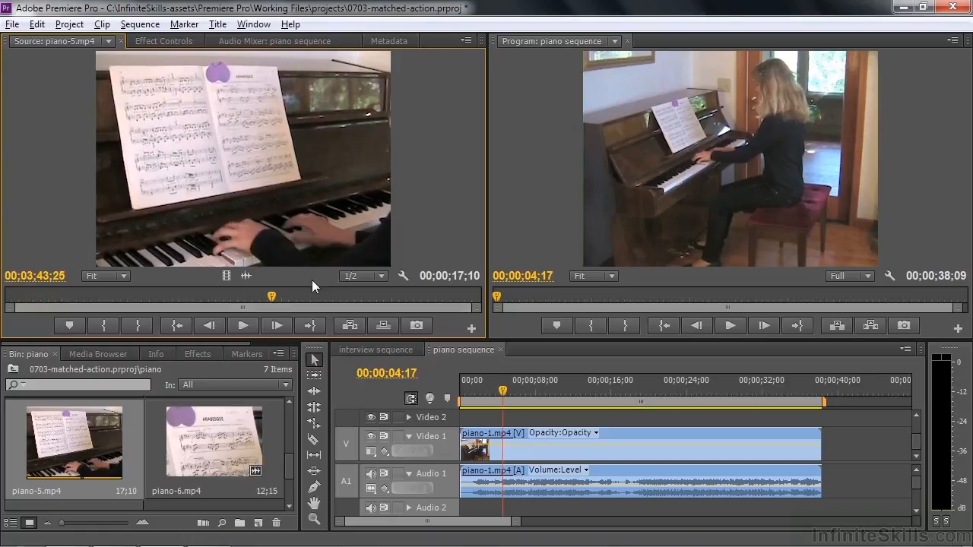
# Step piano-5.mp4 back to the matching frame at 00;03;43;18 and add a clip marker there.
pyautogui.press('Left')
pyautogui.press('Left')
pyautogui.press('Left')
pyautogui.press('Left')
pyautogui.press('Left')
pyautogui.press('Left')
pyautogui.press('Left')
pyautogui.press('Left')
pyautogui.press('Right')
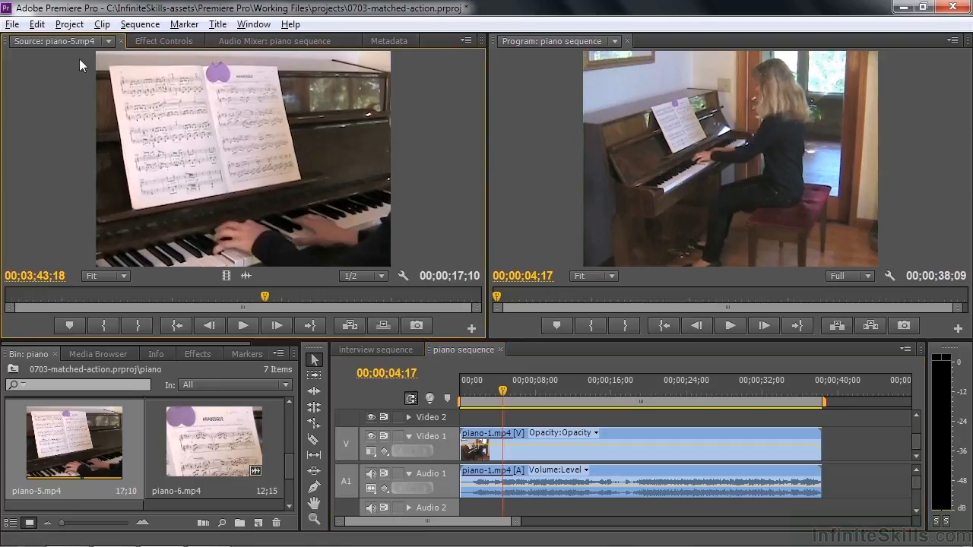
pyautogui.press('m')
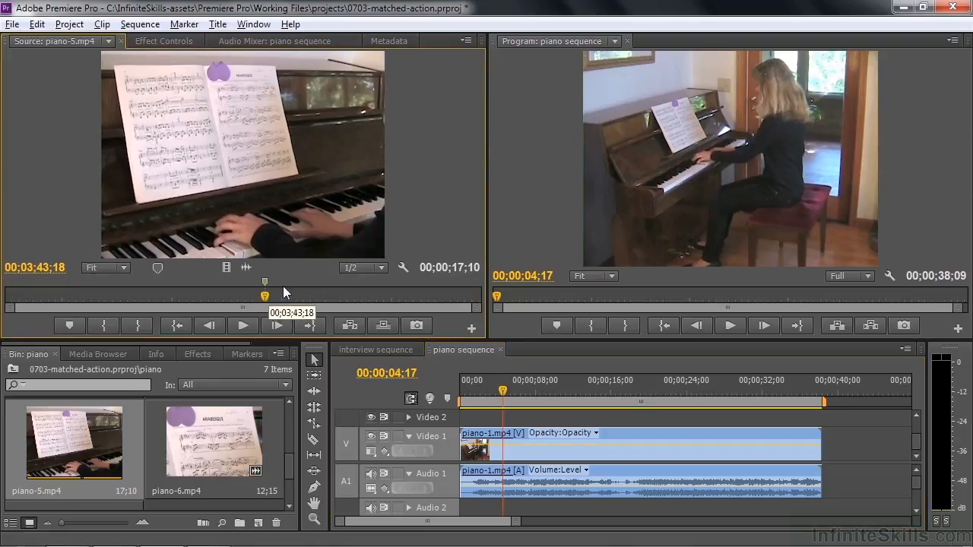
# Replay the hand movement in the piano sequence, park on the matching frame at 00;00;04;13 and add a sequence marker there.
pyautogui.click(501, 394)
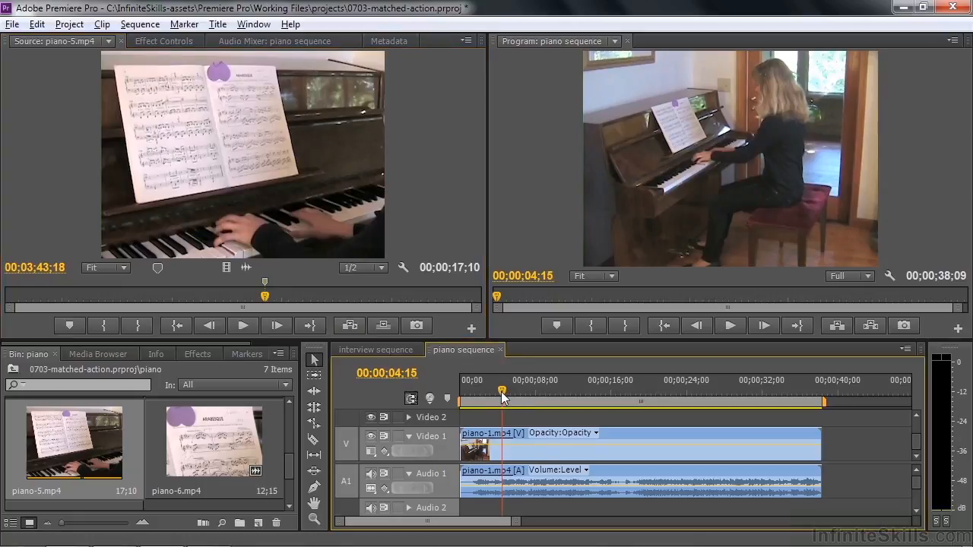
pyautogui.moveTo(501, 395); pyautogui.dragTo(497, 395)
pyautogui.press('space')
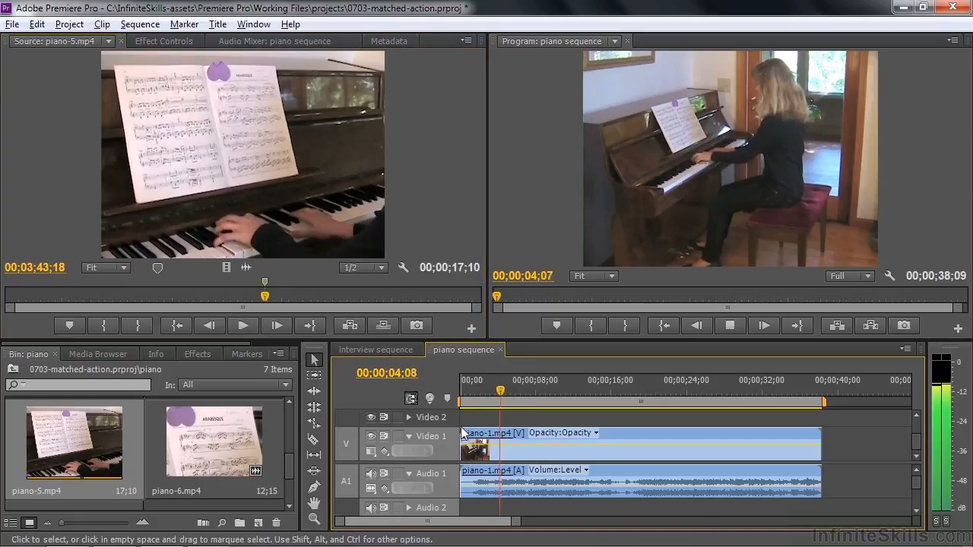
pyautogui.press('space')
pyautogui.press('Left')
pyautogui.press('Left')
pyautogui.press('Left')
pyautogui.press('Left')
pyautogui.press('Left')
pyautogui.press('Left')
pyautogui.press('Left')
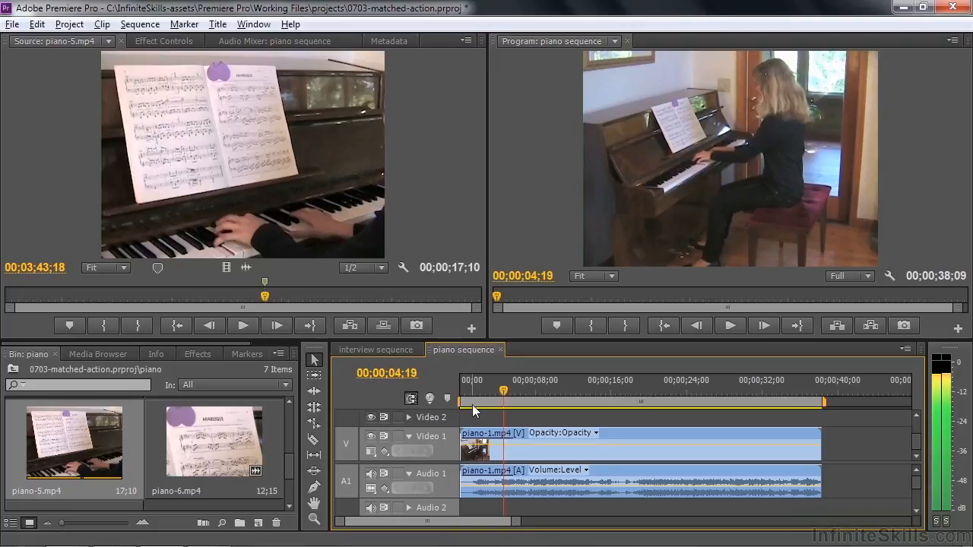
pyautogui.press('Left')
pyautogui.press('Left')
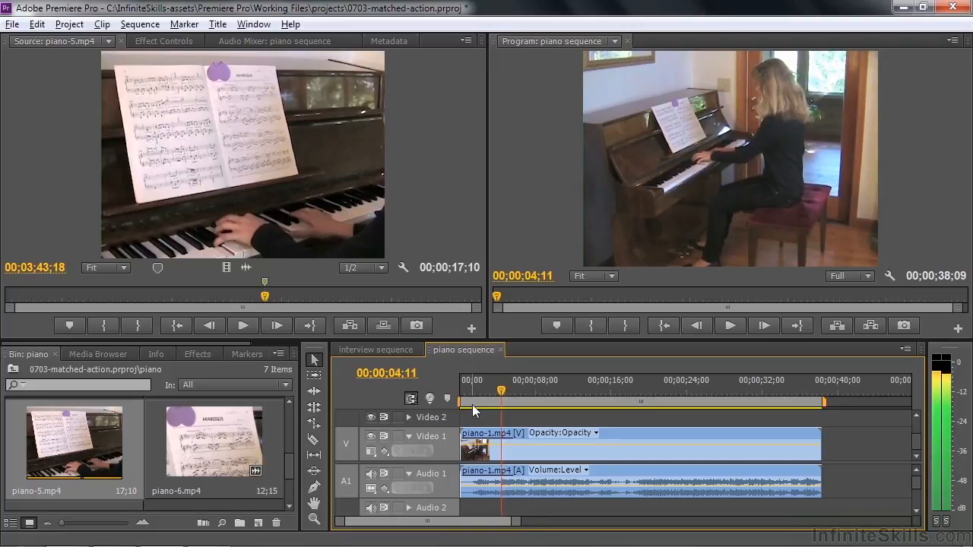
pyautogui.press('Left')
pyautogui.press('Left')
pyautogui.press('Left')
pyautogui.press('Left')
pyautogui.press('Left')
pyautogui.press('Left')
pyautogui.press('Left')
pyautogui.press('Left')
pyautogui.press('Left')
pyautogui.press('Left')
pyautogui.press('Left')
pyautogui.press('Left')
pyautogui.press('Left')
pyautogui.press('Left')
pyautogui.press('Left')
pyautogui.press('Left')
pyautogui.press('Left')
pyautogui.press('Left')
pyautogui.press('Left')
pyautogui.press('Left')
pyautogui.press('space')
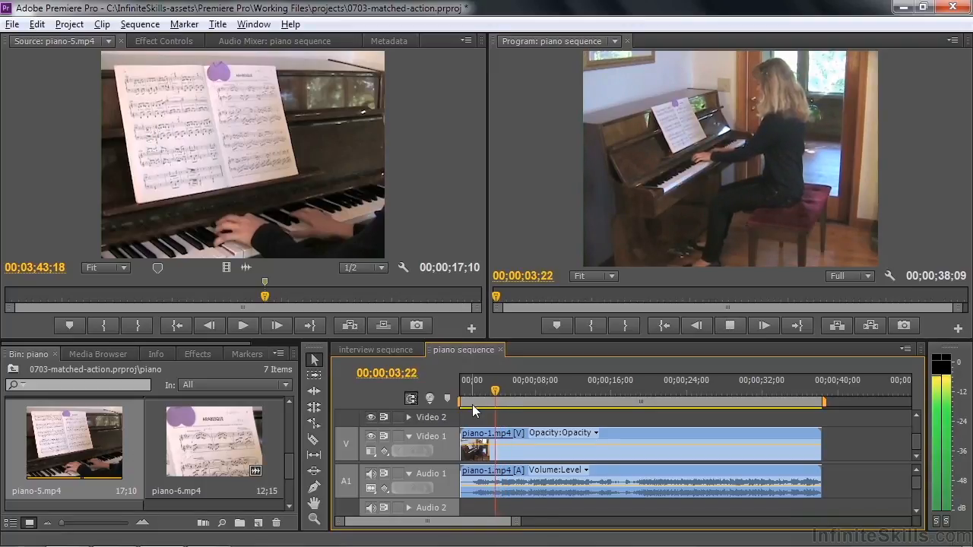
pyautogui.press('space')
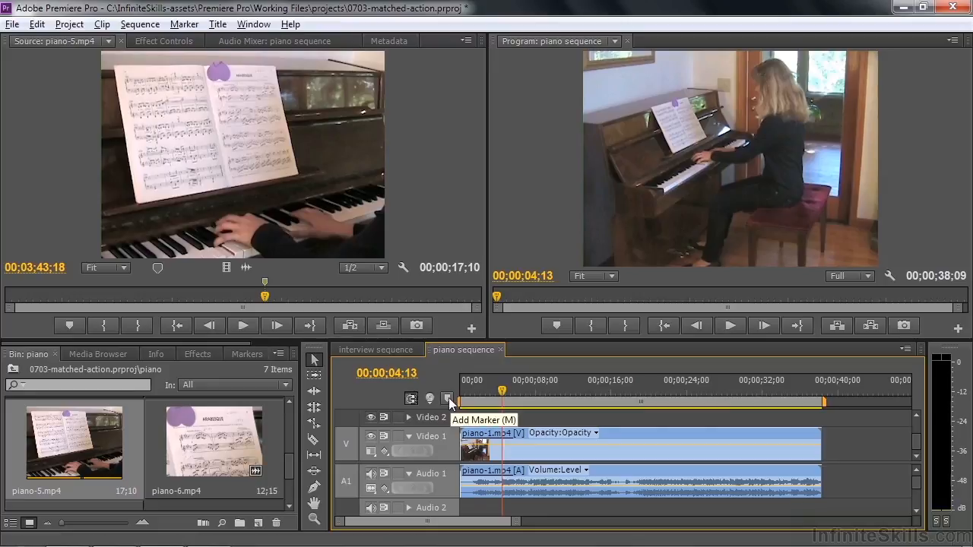
pyautogui.click(448, 399)
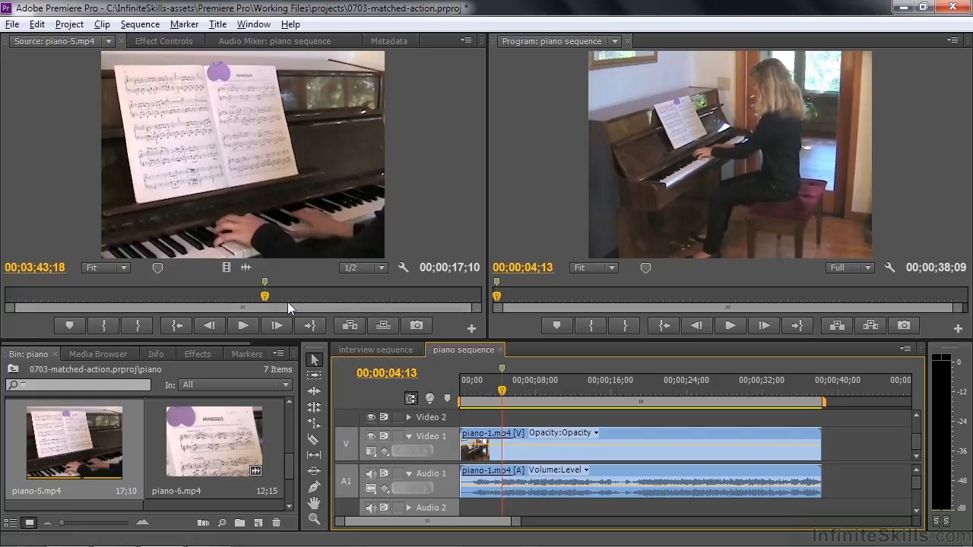
# Set piano-5.mp4's In point about one second before its marker and place only its video on Video 2, aligning the clip and sequence markers.
pyautogui.click(105, 323)
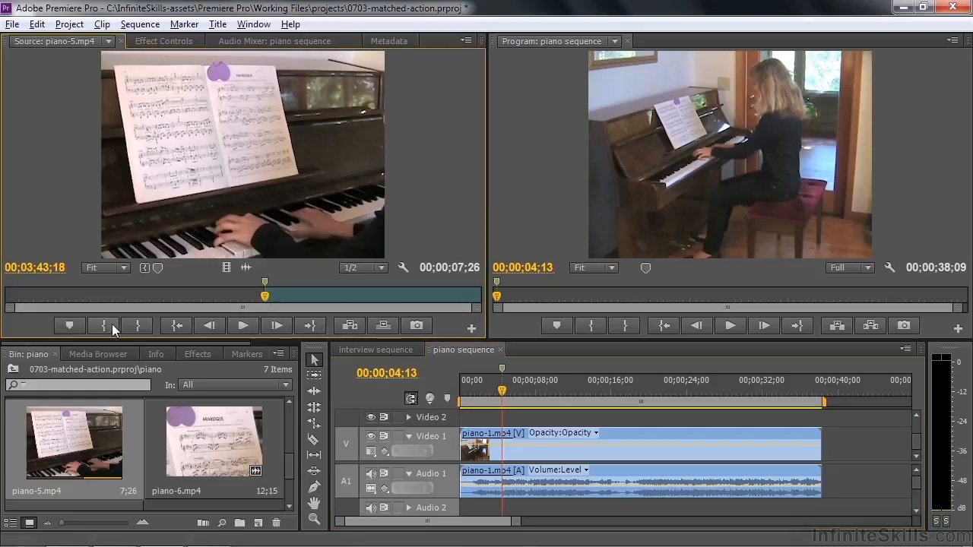
pyautogui.moveTo(264, 286); pyautogui.dragTo(243, 296)
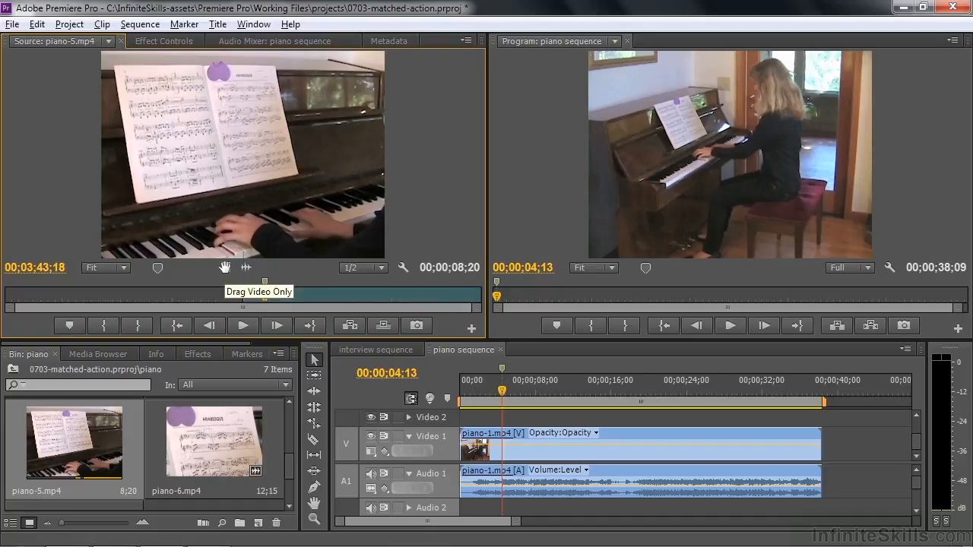
pyautogui.moveTo(484, 403)
pyautogui.mouseDown()
pyautogui.moveTo(511, 420)
pyautogui.moveTo(498, 418)
pyautogui.mouseUp()
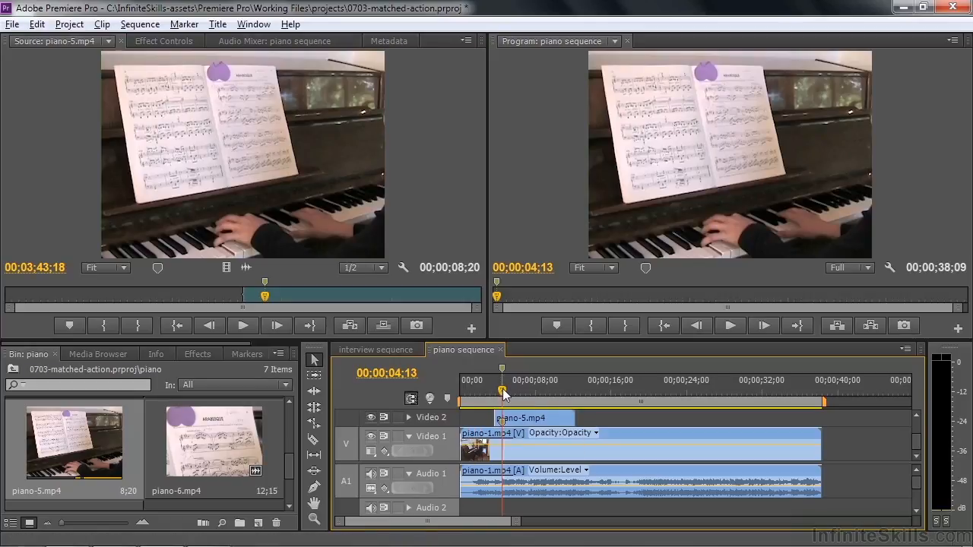
# Play back the edit from just before piano-5.mp4, then trim the clip's start to the sequence marker at 00;00;04;13.
pyautogui.moveTo(503, 398); pyautogui.dragTo(490, 401)
pyautogui.press('space')
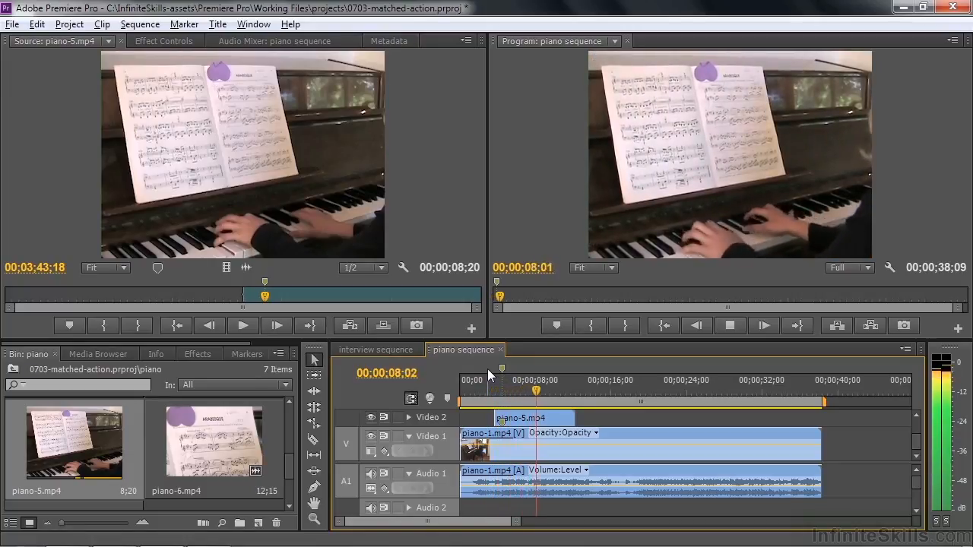
pyautogui.press('space')
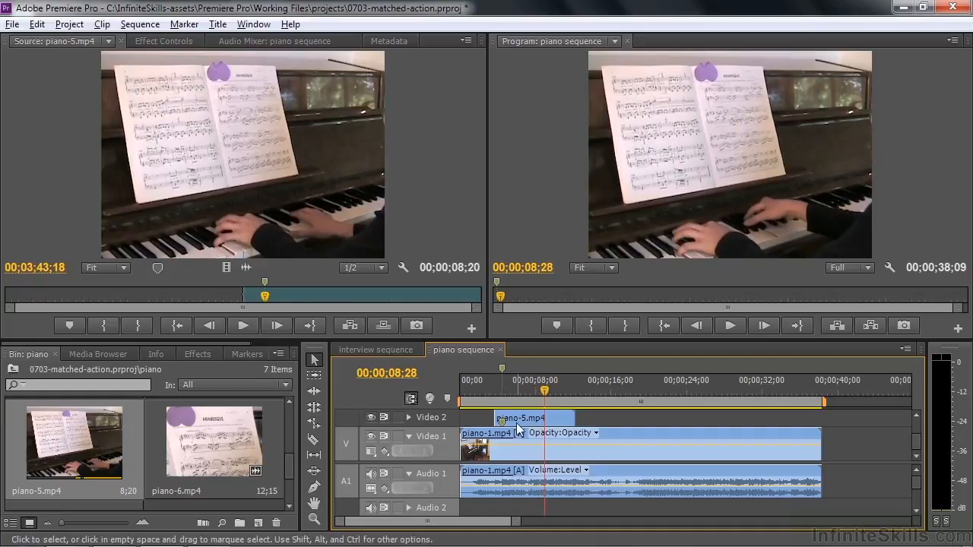
pyautogui.moveTo(500, 418); pyautogui.dragTo(504, 419)
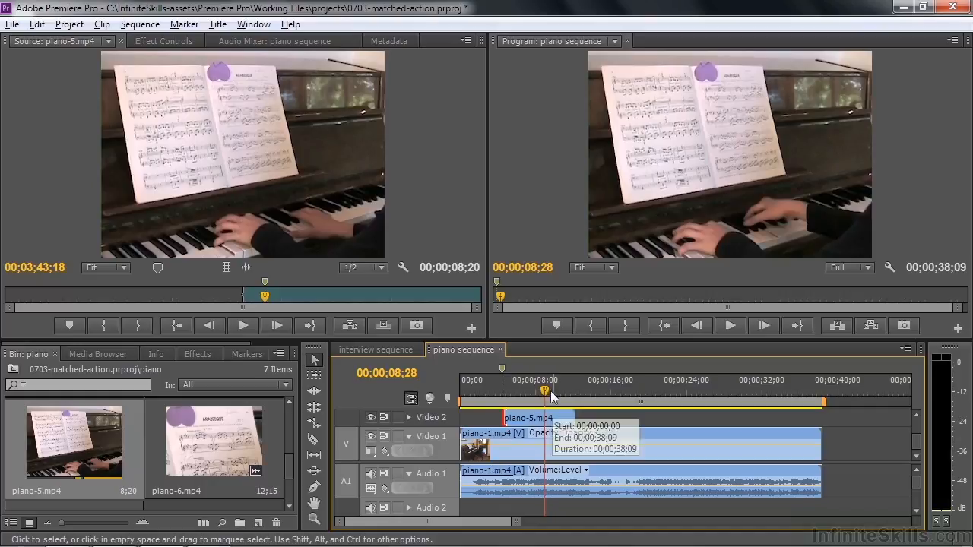
# Replay the cut, pause at 00;00;07;16 and trim the end of piano-5.mp4 on Video 2 to that frame.
pyautogui.click(503, 400)
pyautogui.click(497, 396)
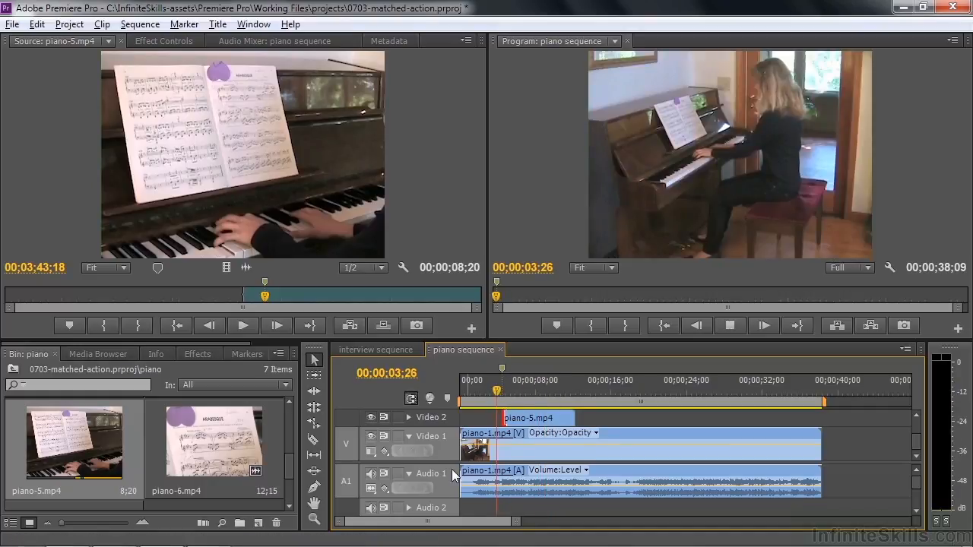
pyautogui.press('space')
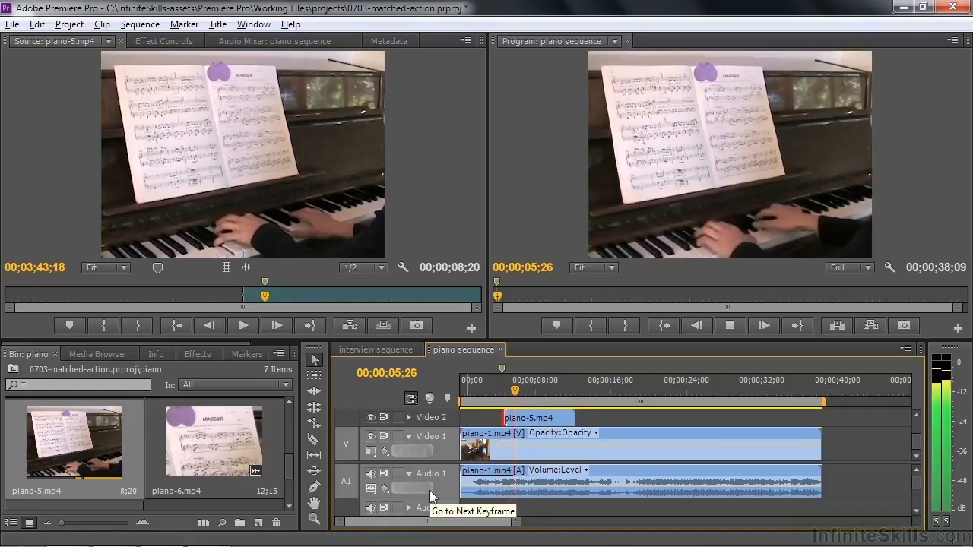
pyautogui.press('space')
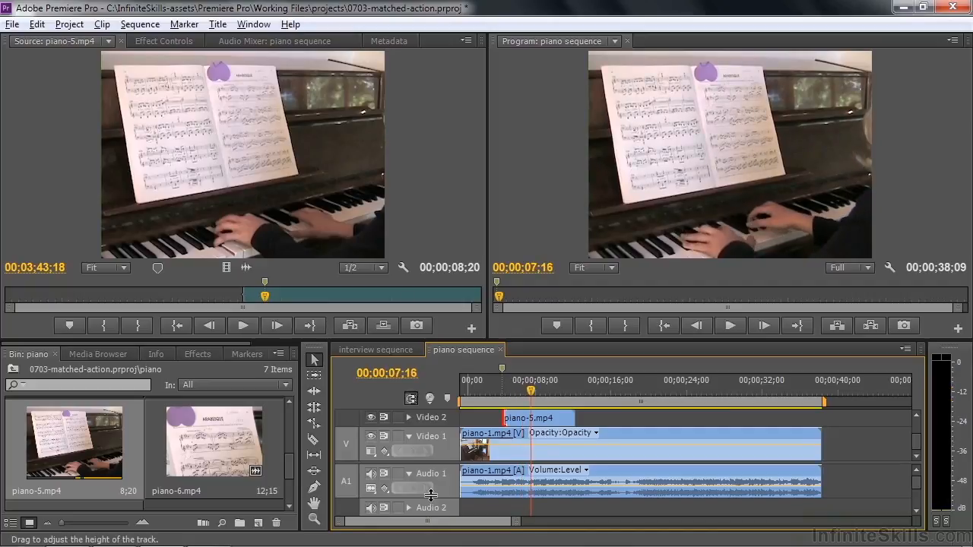
pyautogui.moveTo(571, 414); pyautogui.dragTo(530, 417)
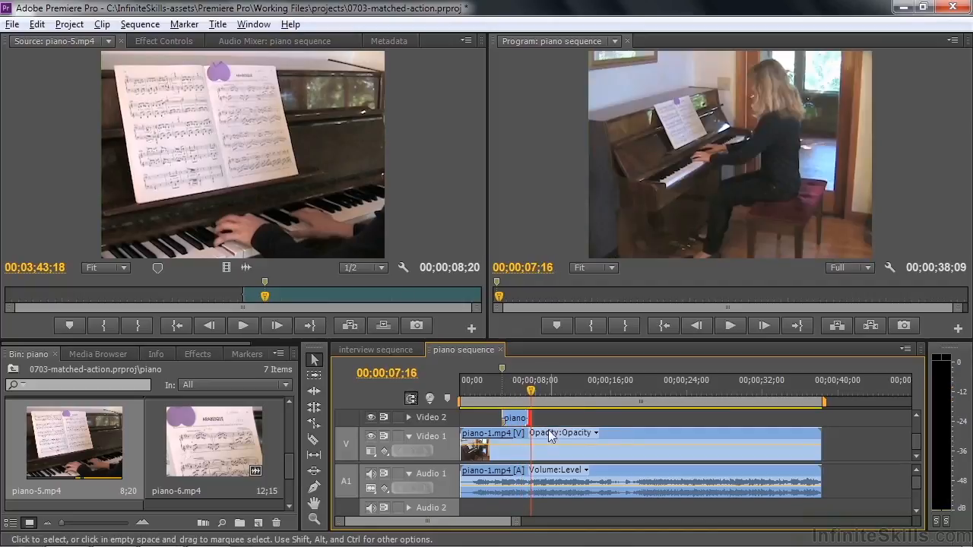
# Play on through the piano sequence to another distinct hand movement, park at 00;00;18;04 and add a sequence marker there.
pyautogui.press('space')
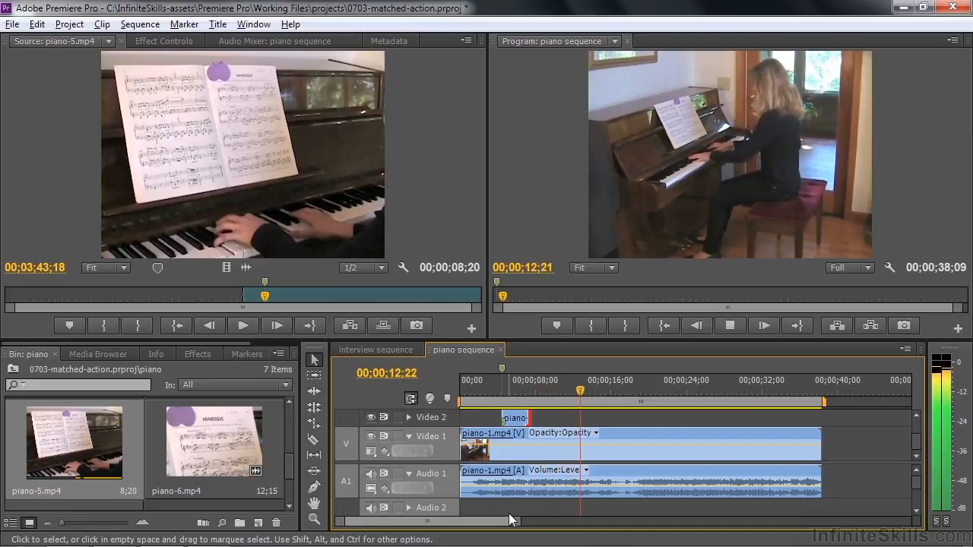
pyautogui.press('space')
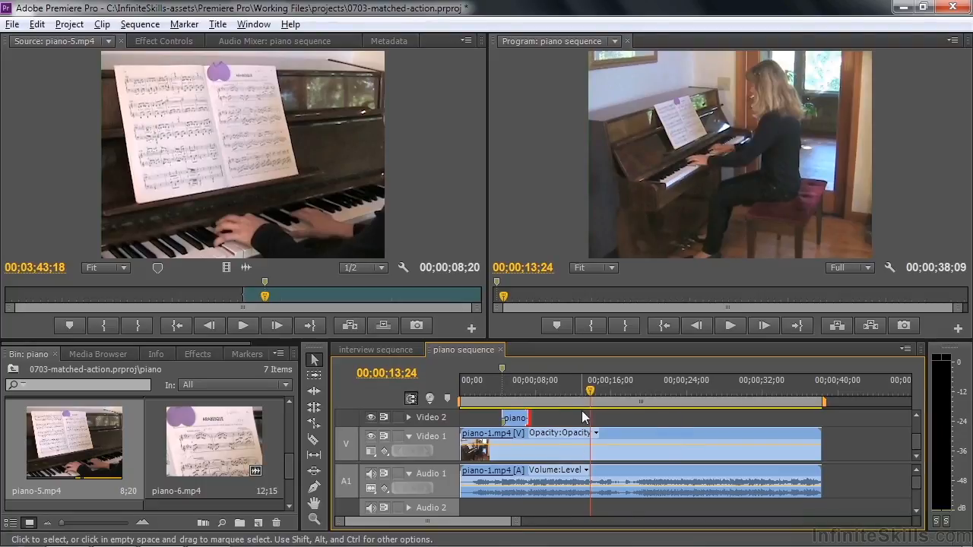
pyautogui.press('space')
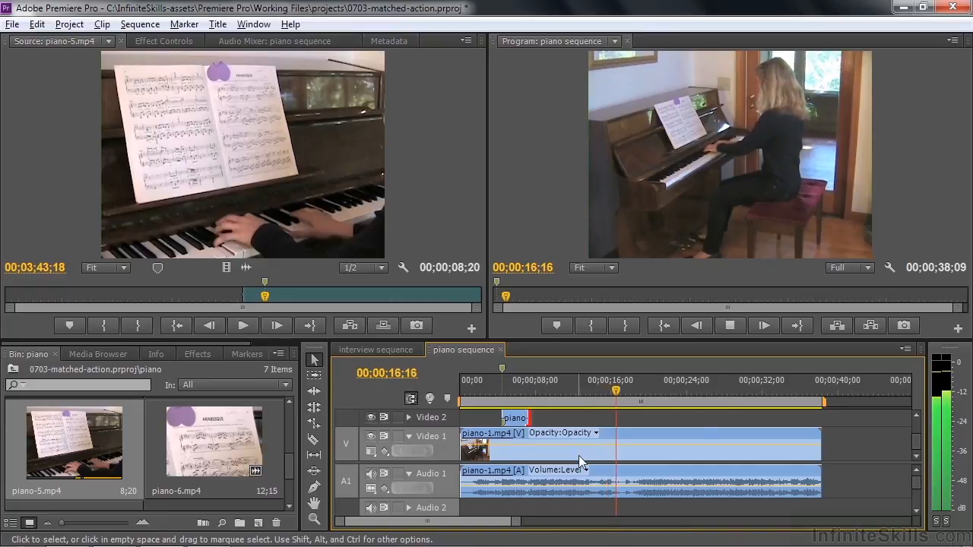
pyautogui.press('space')
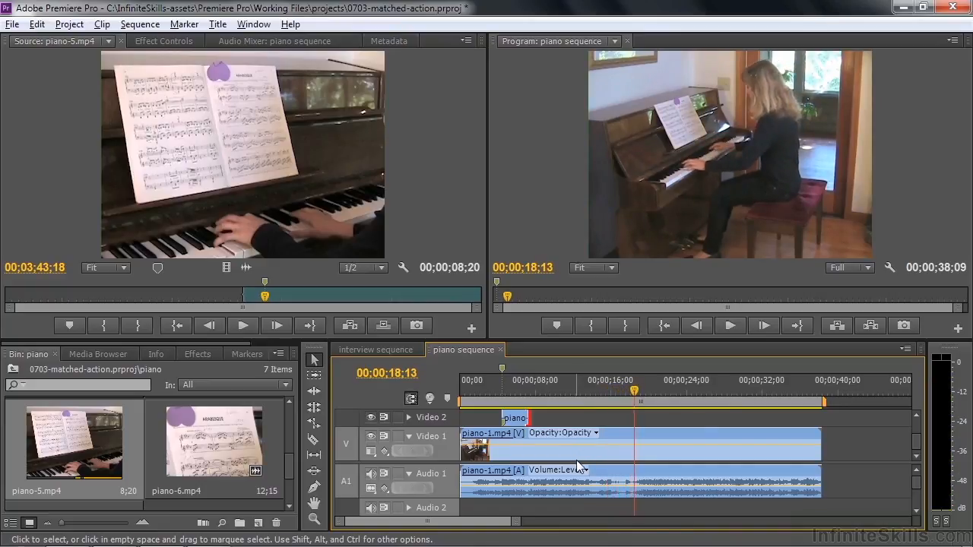
pyautogui.press('Left')
pyautogui.press('Left')
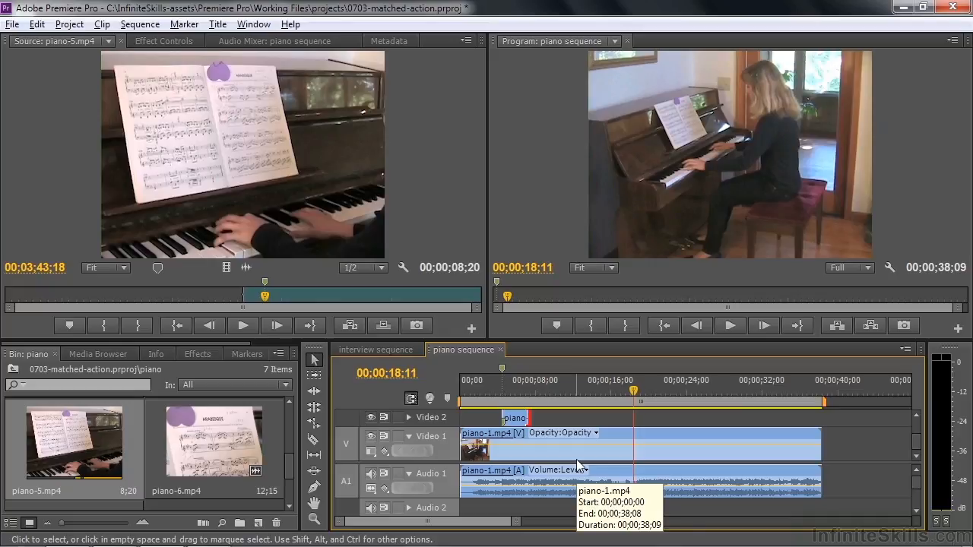
pyautogui.press('Left')
pyautogui.press('Left')
pyautogui.press('Left')
pyautogui.press('Left')
pyautogui.press('Left')
pyautogui.press('Left')
pyautogui.press('Left')
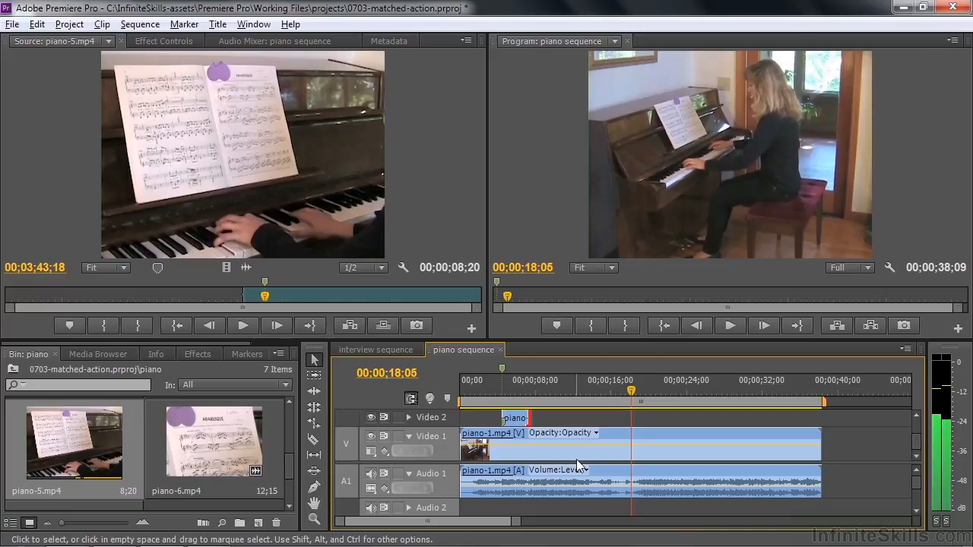
pyautogui.press('Right')
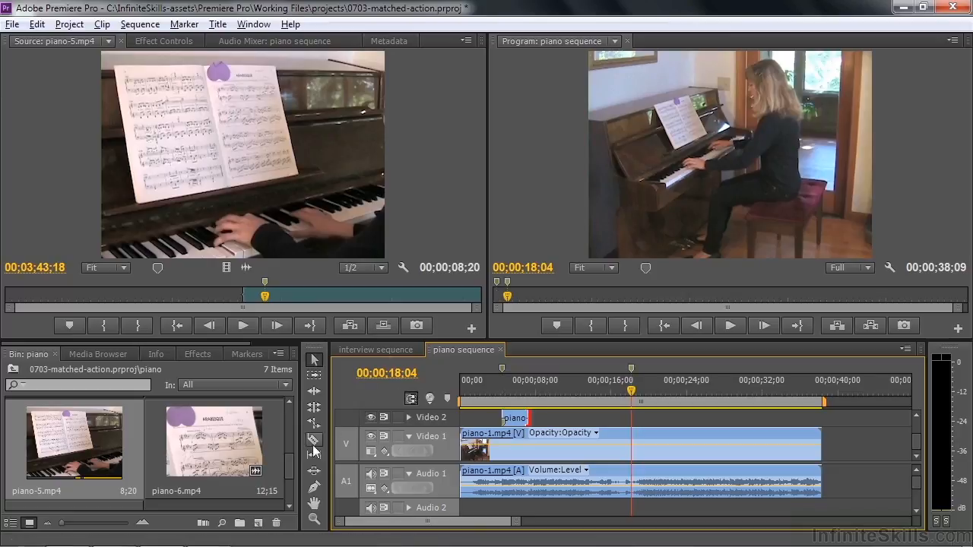
# Load piano-4.mp4 from the piano bin into the Source Monitor and play it to the matching hand movement near 00;03;11;16.
pyautogui.moveTo(292, 464); pyautogui.dragTo(296, 441)
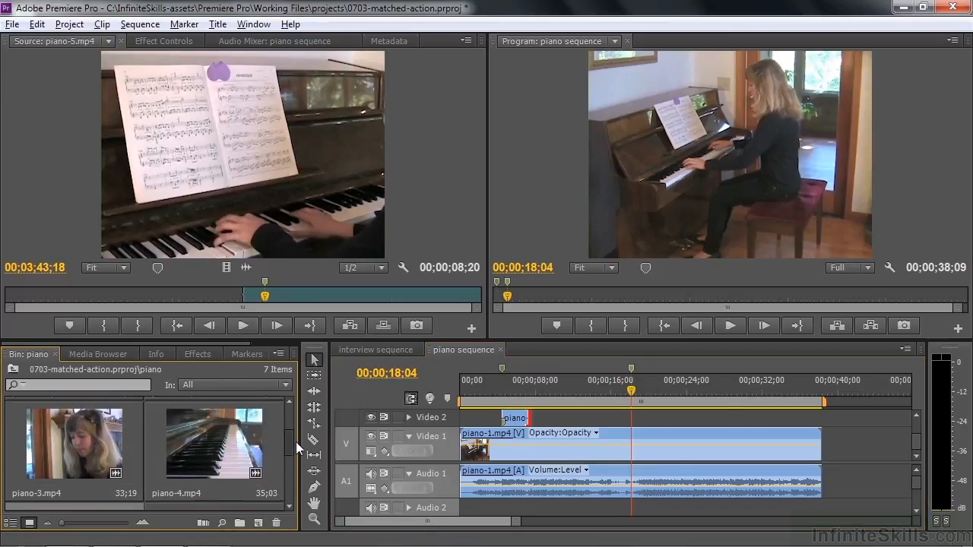
pyautogui.doubleClick(220, 455)
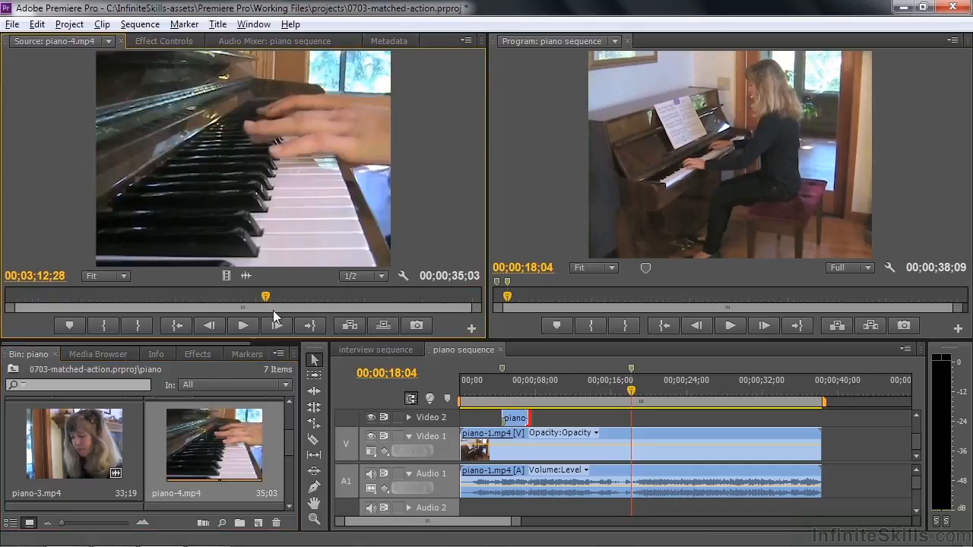
pyautogui.moveTo(265, 297); pyautogui.dragTo(200, 302)
pyautogui.click(242, 325)
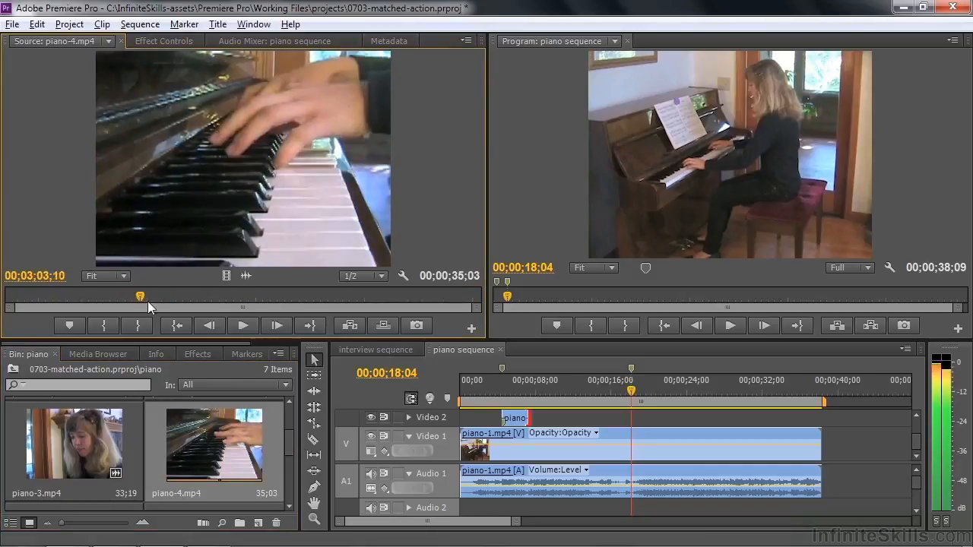
pyautogui.click(235, 326)
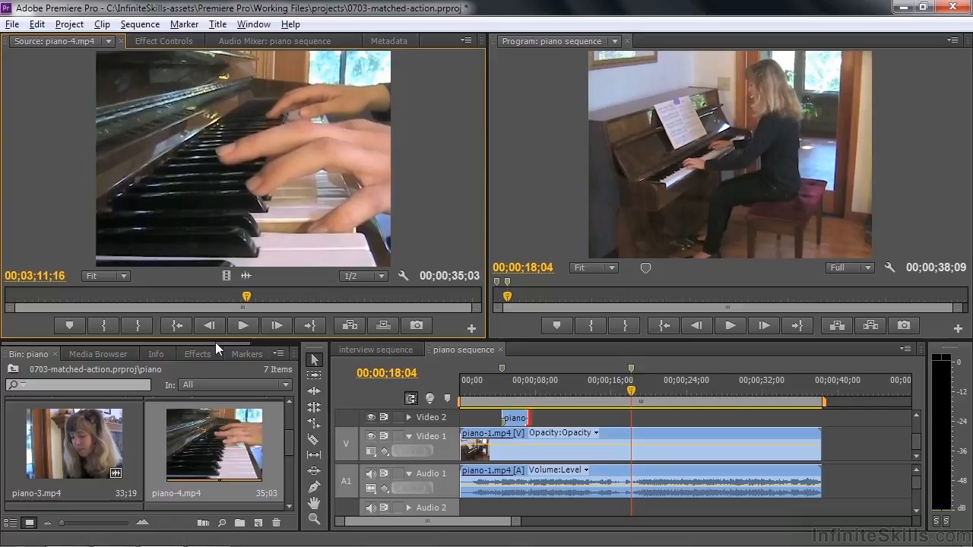
# Step piano-4.mp4 to the exact matching frame at 00;03;11;07 and add a clip marker there.
pyautogui.press('Left')
pyautogui.press('Left')
pyautogui.press('Left')
pyautogui.press('Left')
pyautogui.press('Left')
pyautogui.press('Left')
pyautogui.press('Left')
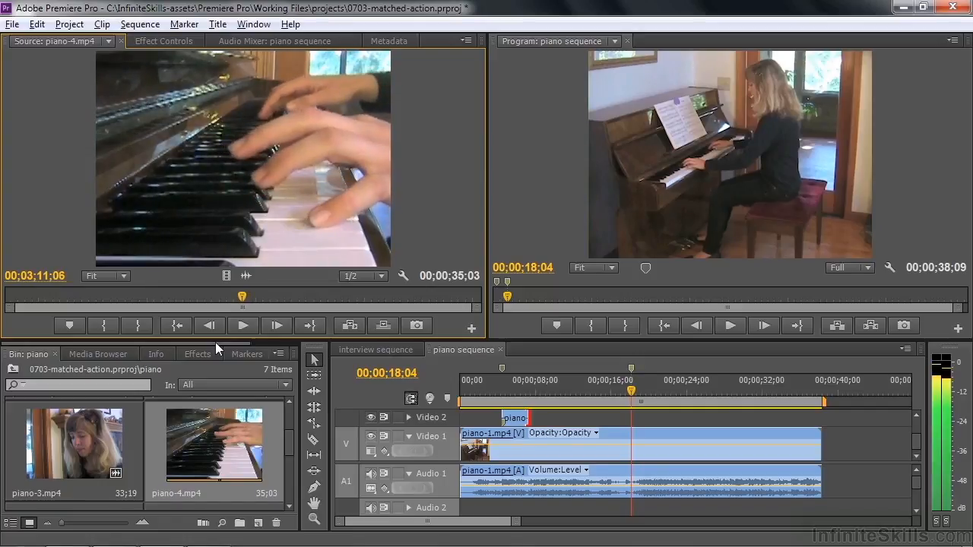
pyautogui.press('Right')
pyautogui.press('Right')
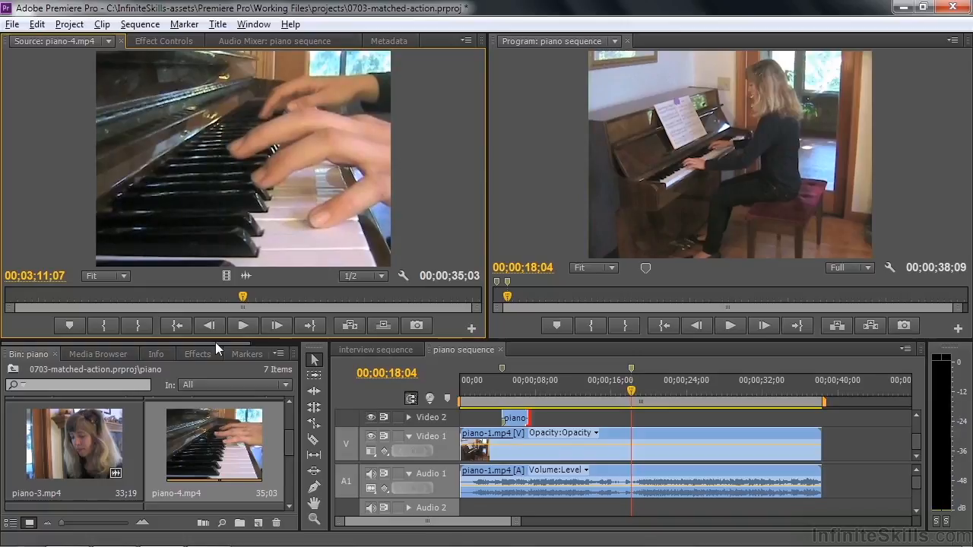
pyautogui.press('m')
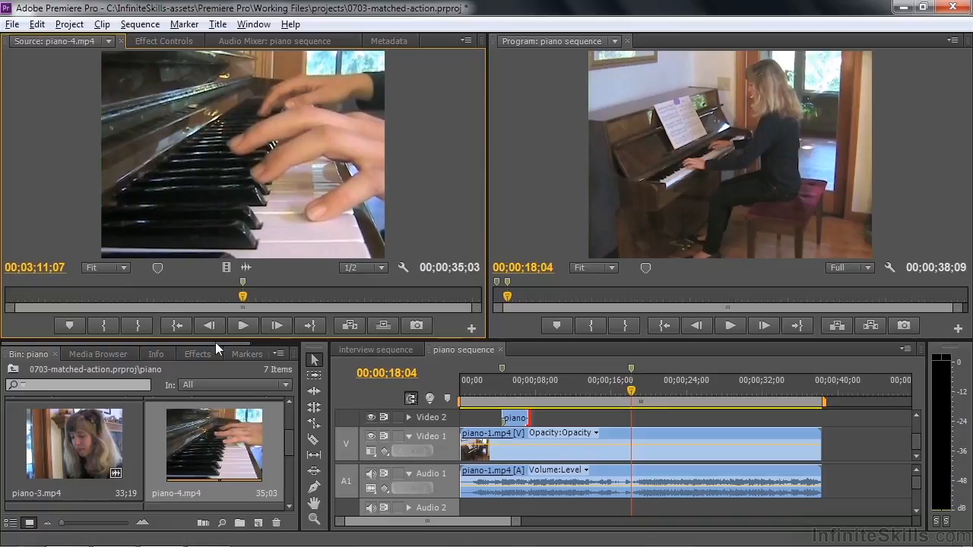
# Set piano-4.mp4's In point at 00;03;04;07 and place only its video on Video 2, aligning its marker with the sequence marker at 00;00;18;04.
pyautogui.moveTo(243, 301); pyautogui.dragTo(134, 317)
pyautogui.click(111, 325)
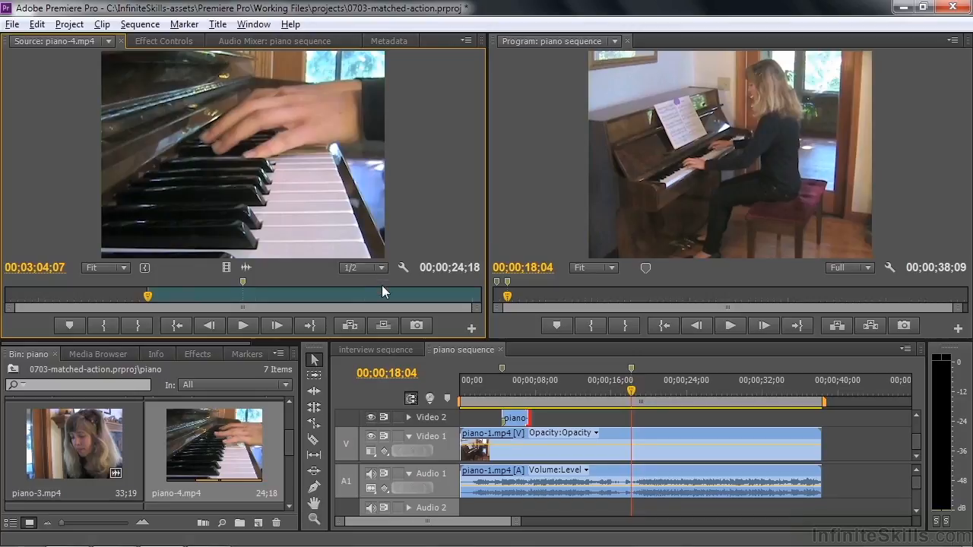
pyautogui.moveTo(225, 268); pyautogui.dragTo(569, 416)
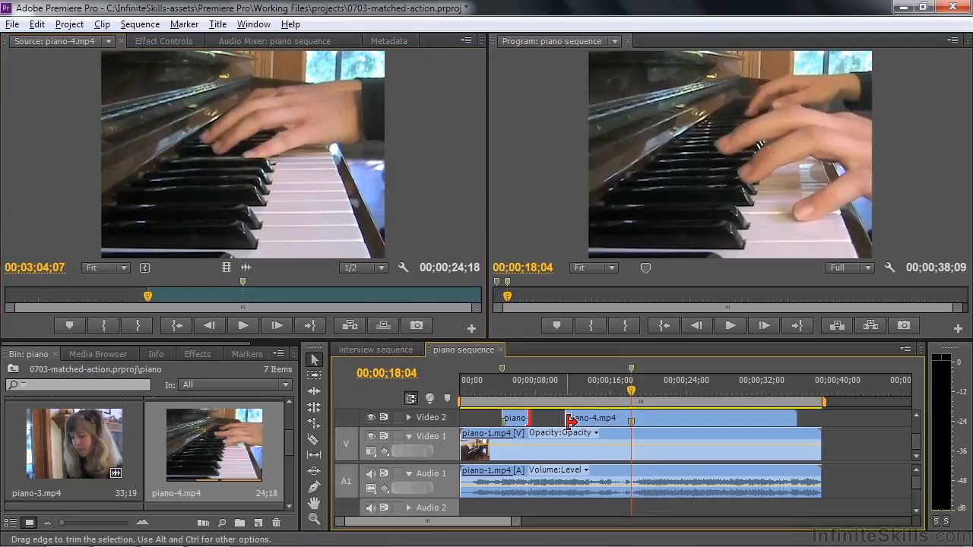
# Play the sequence into the piano-4.mp4 close-up, pause at 00;00;13;29 and trim the clip's start to that frame.
pyautogui.moveTo(631, 392); pyautogui.dragTo(553, 391)
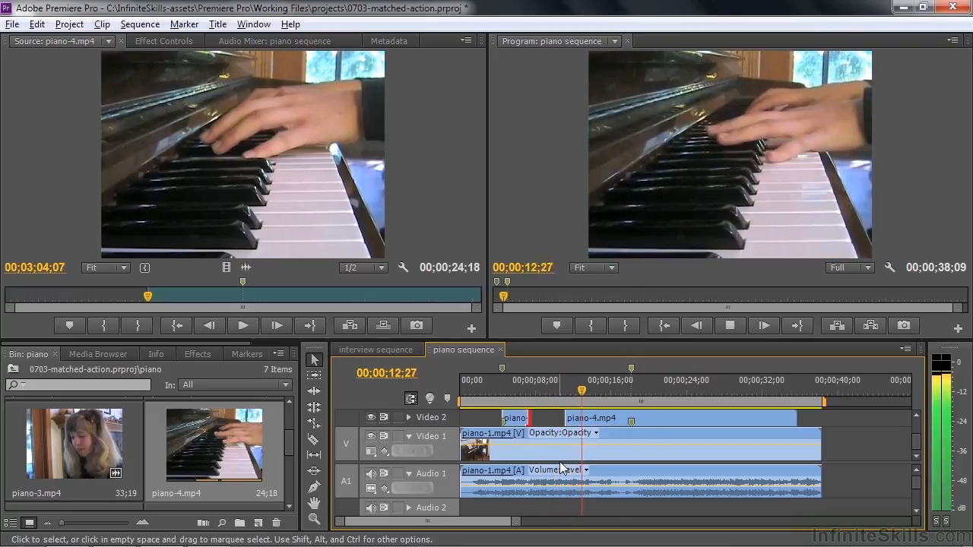
pyautogui.press('space')
pyautogui.moveTo(566, 419); pyautogui.dragTo(593, 418)
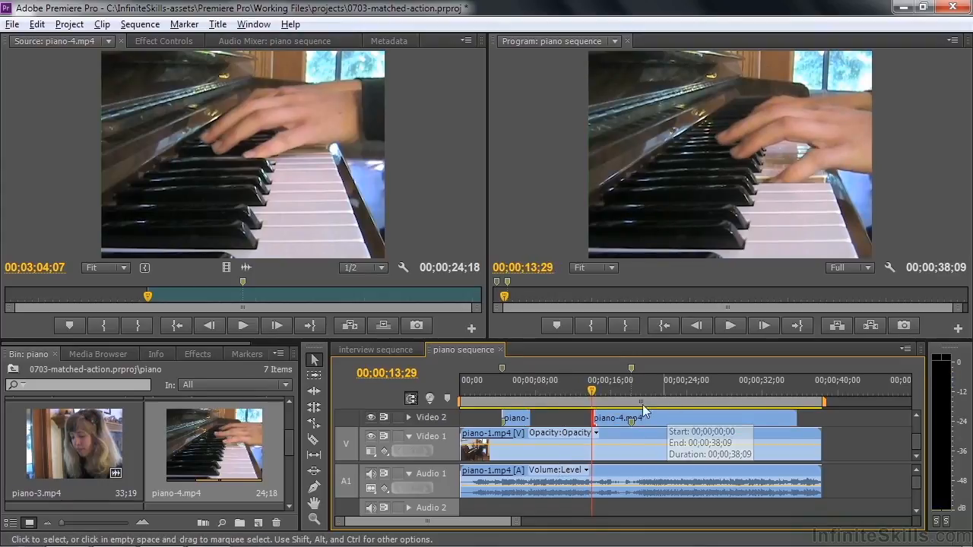
# Play the close-up to 00;00;23;11, trim the end of piano-4.mp4 on Video 2 to that frame and review playback past the cut.
pyautogui.press('space')
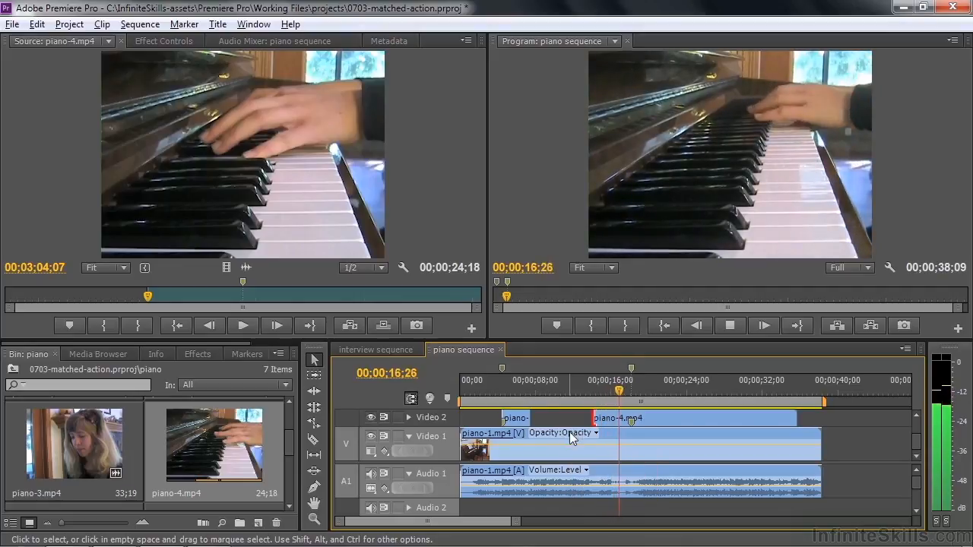
pyautogui.press('space')
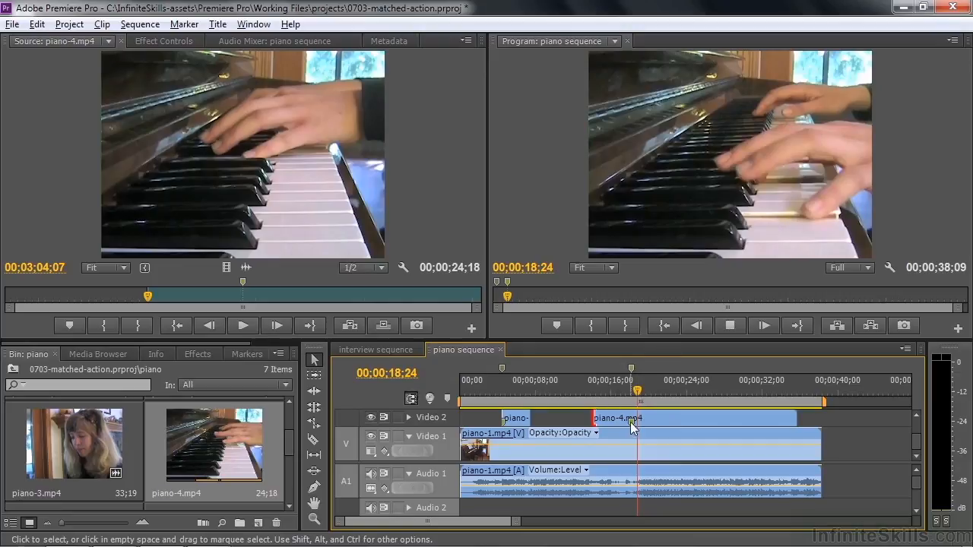
pyautogui.press('space')
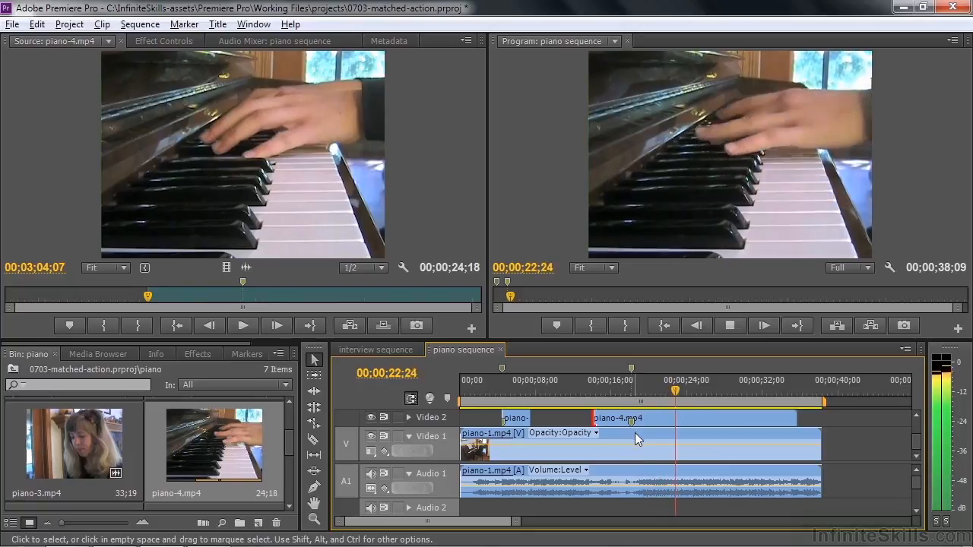
pyautogui.press('space')
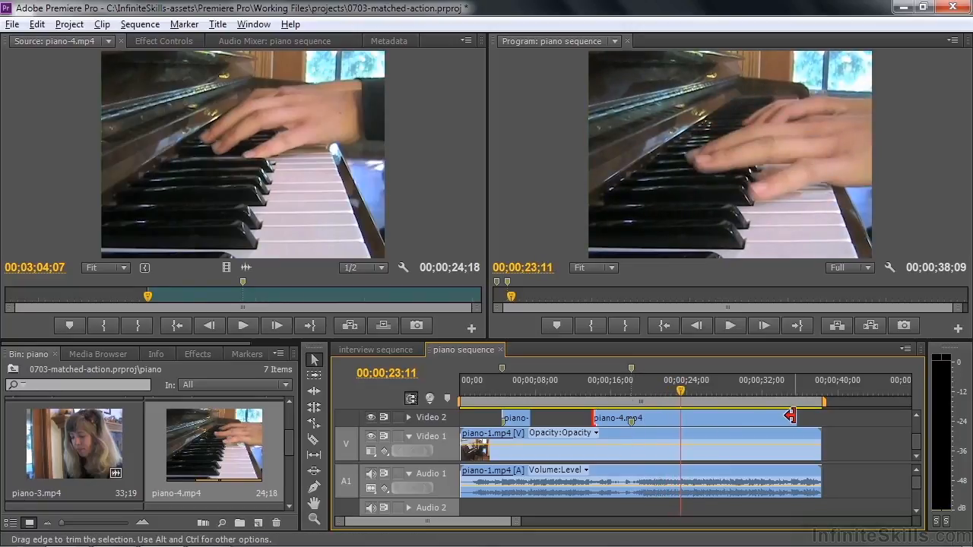
pyautogui.moveTo(783, 413); pyautogui.dragTo(677, 418)
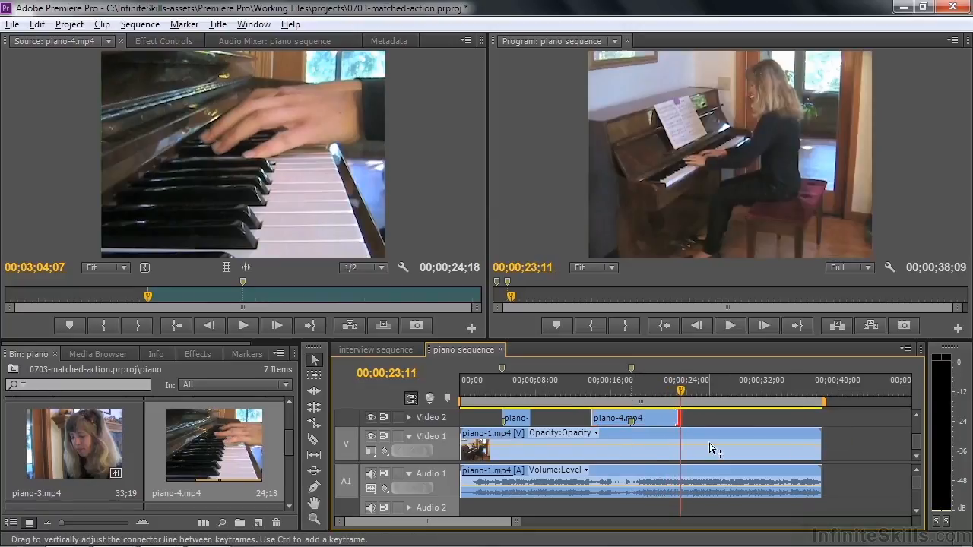
pyautogui.press('space')
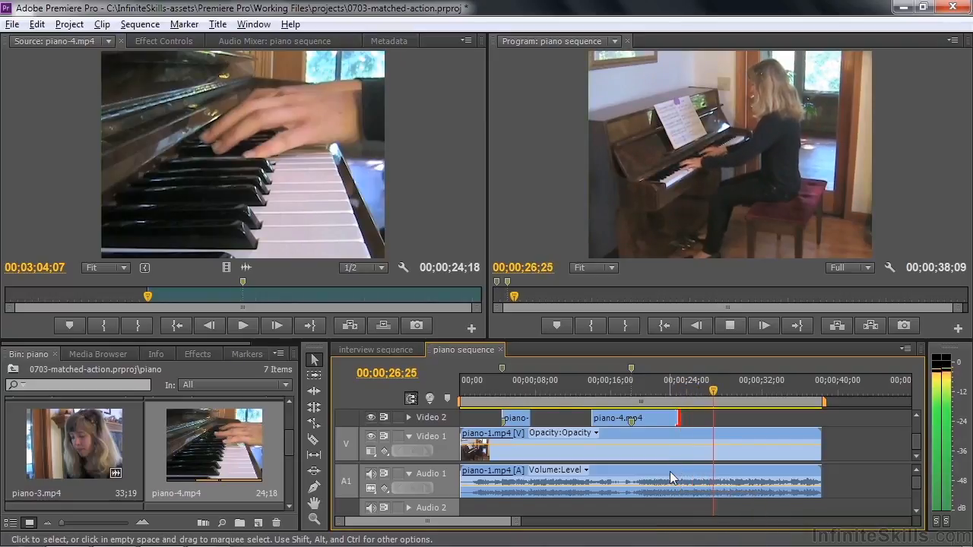
pyautogui.press('space')
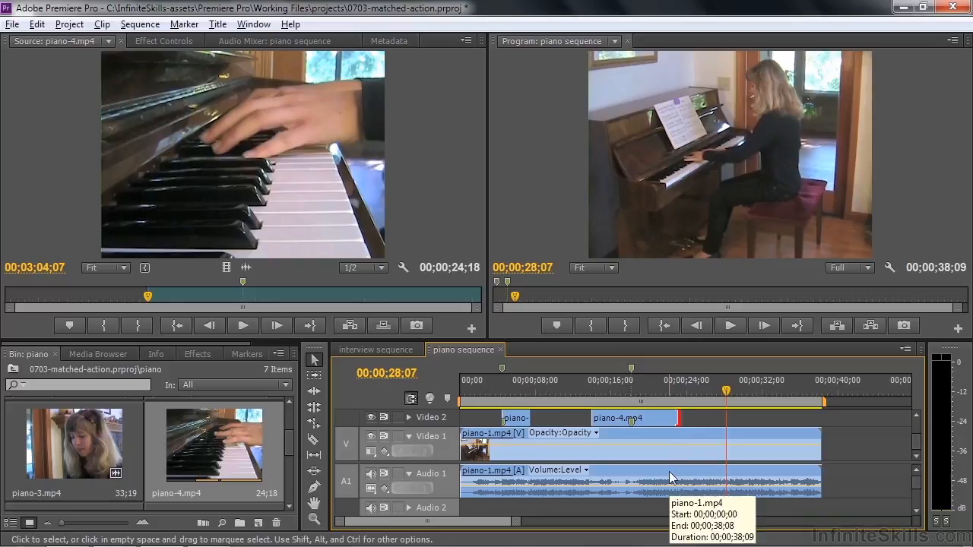